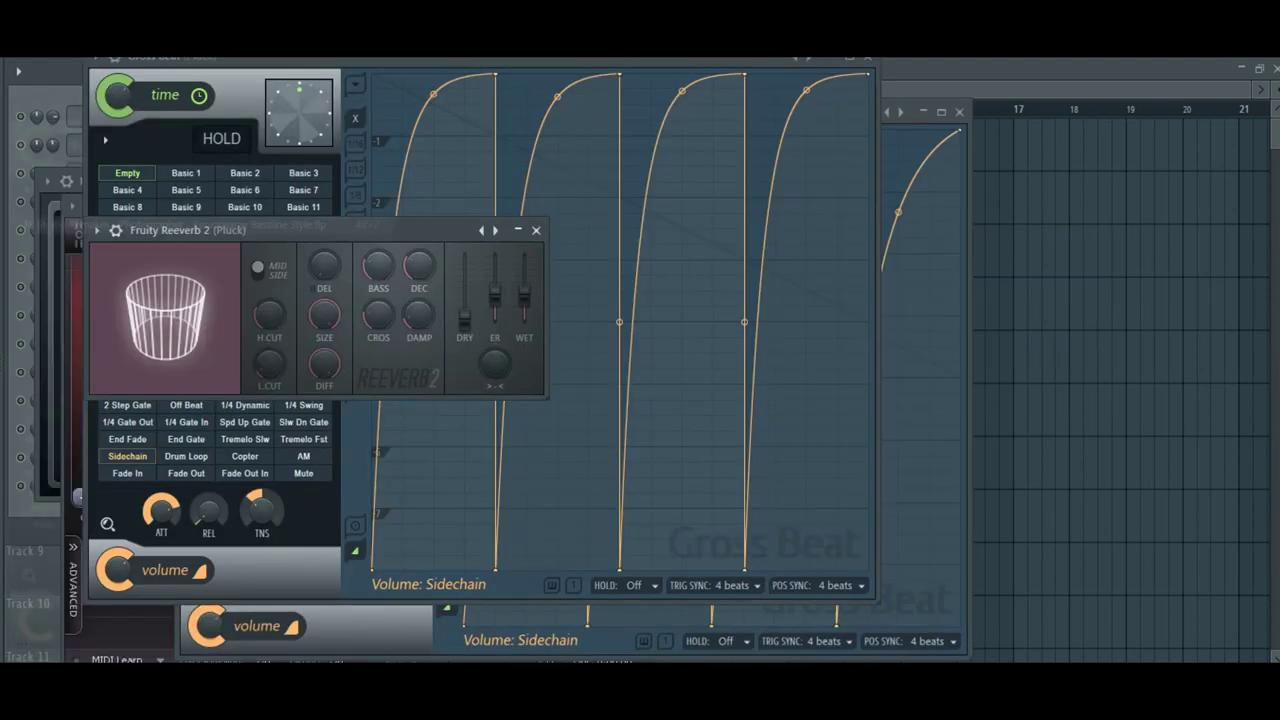
Bring up the playlist, fit the whole arrangement in view and show the channel rack.
click(1011, 63)
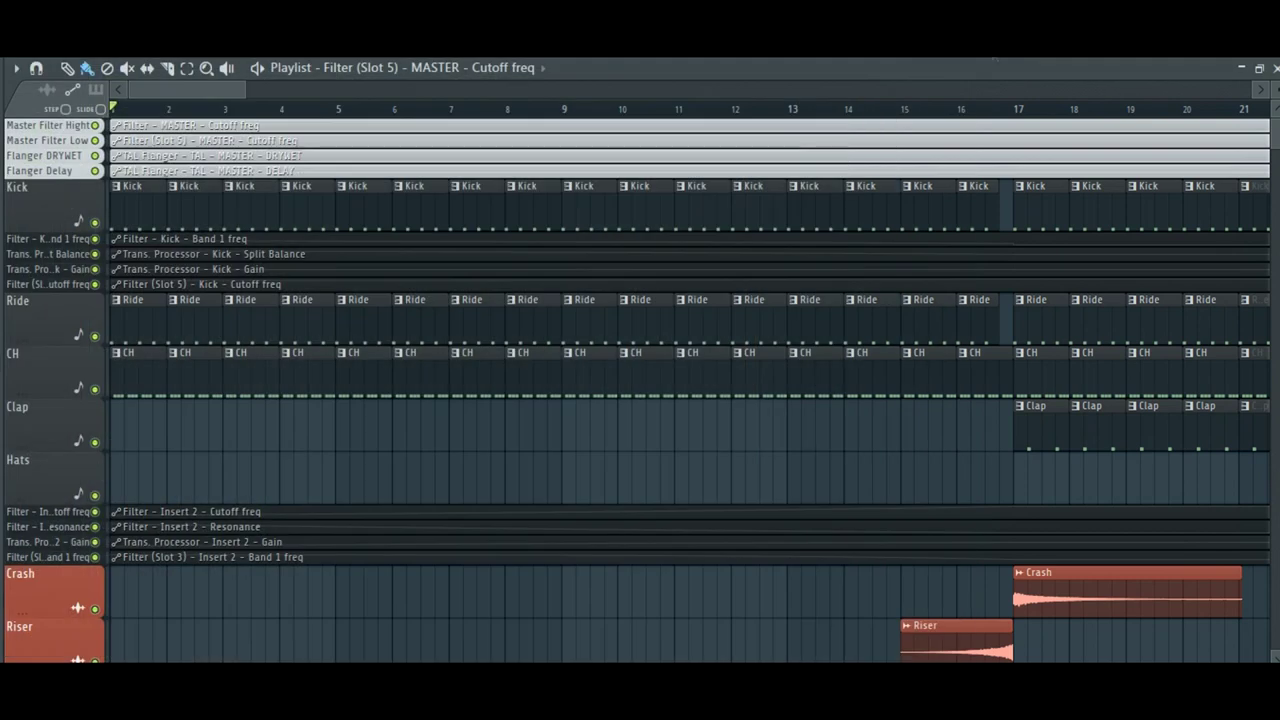
drag(337, 109, 1275, 89)
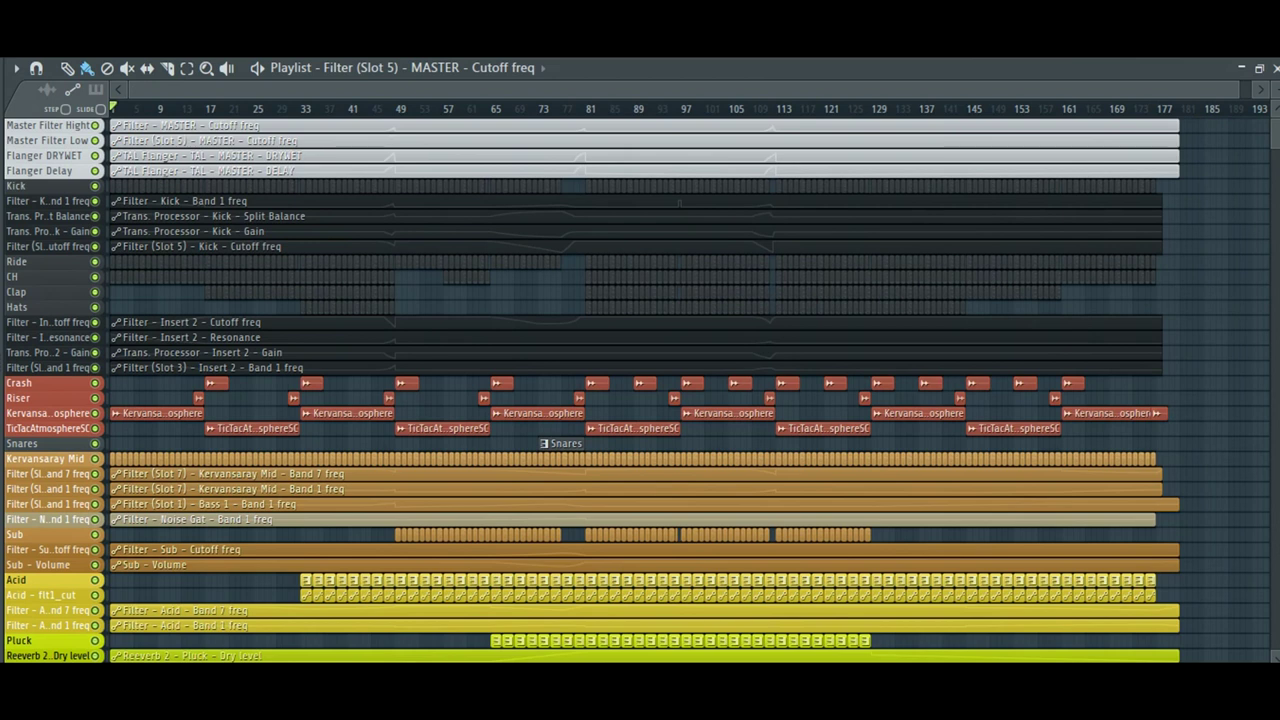
key(F6)
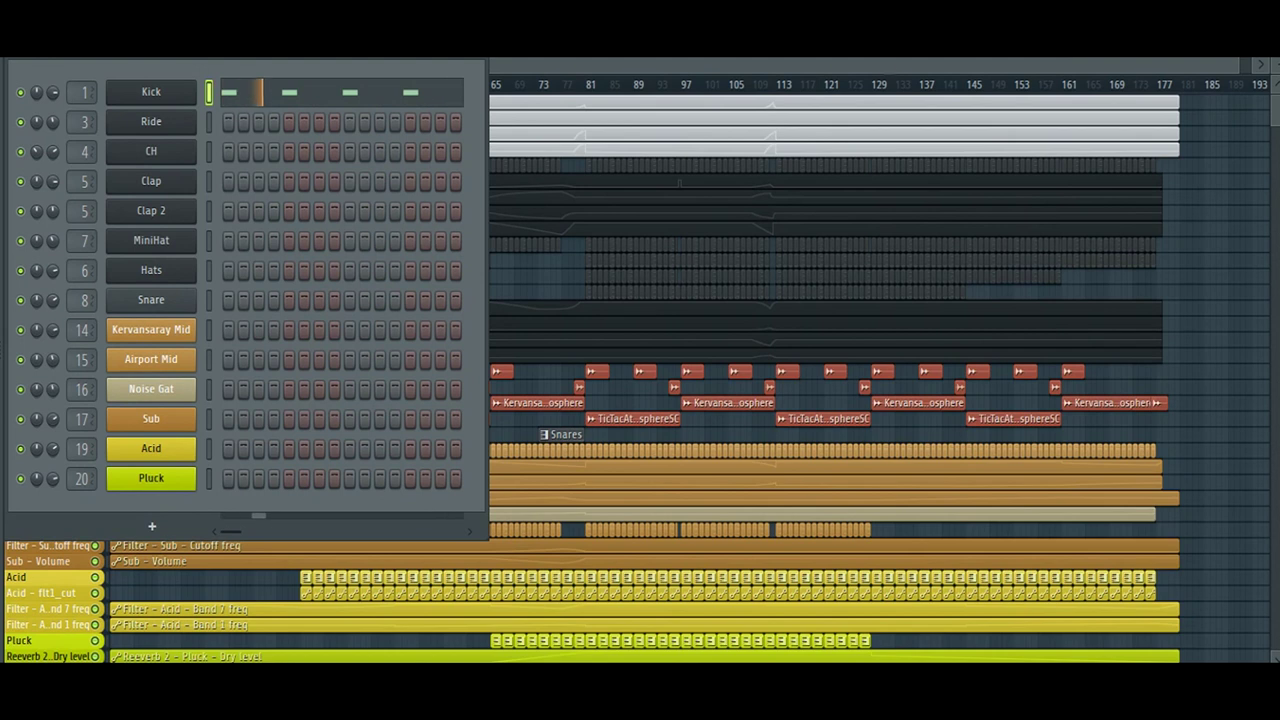
Examine the Kick mixer track's effects, showing its Filter and Transient Processor settings.
key(F9)
click(190, 135)
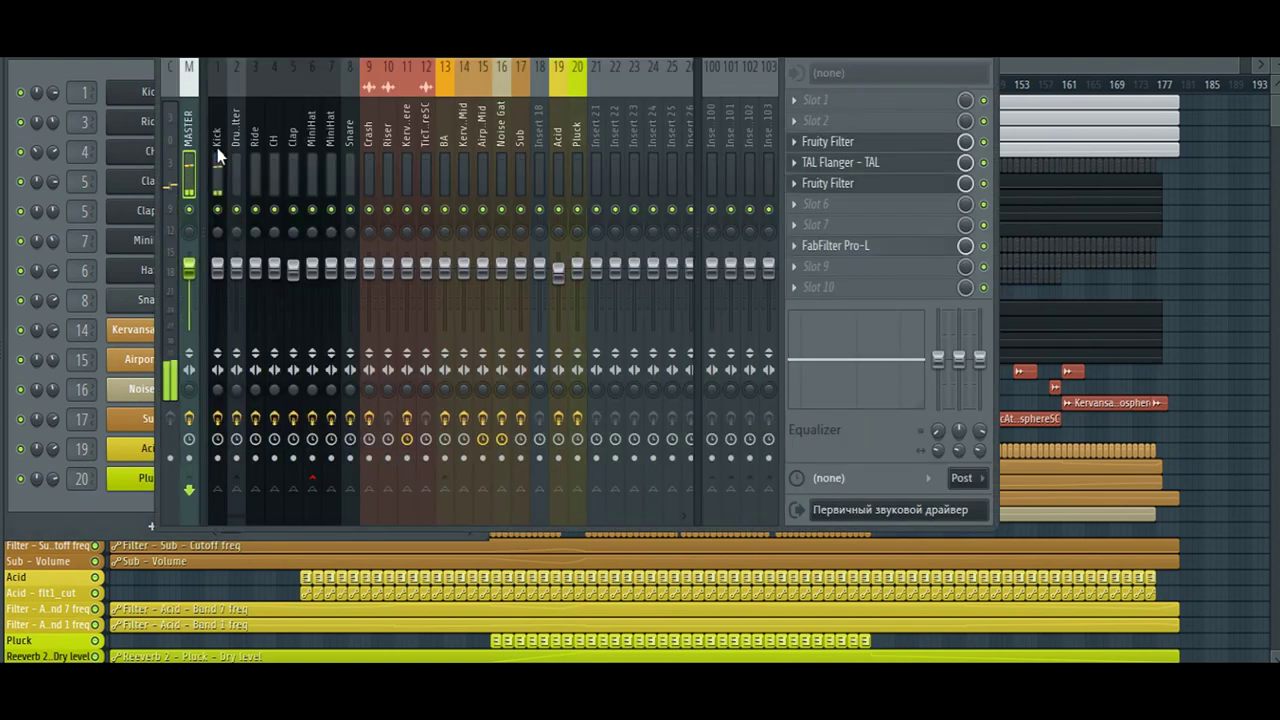
click(217, 150)
click(837, 167)
drag(326, 443, 187, 449)
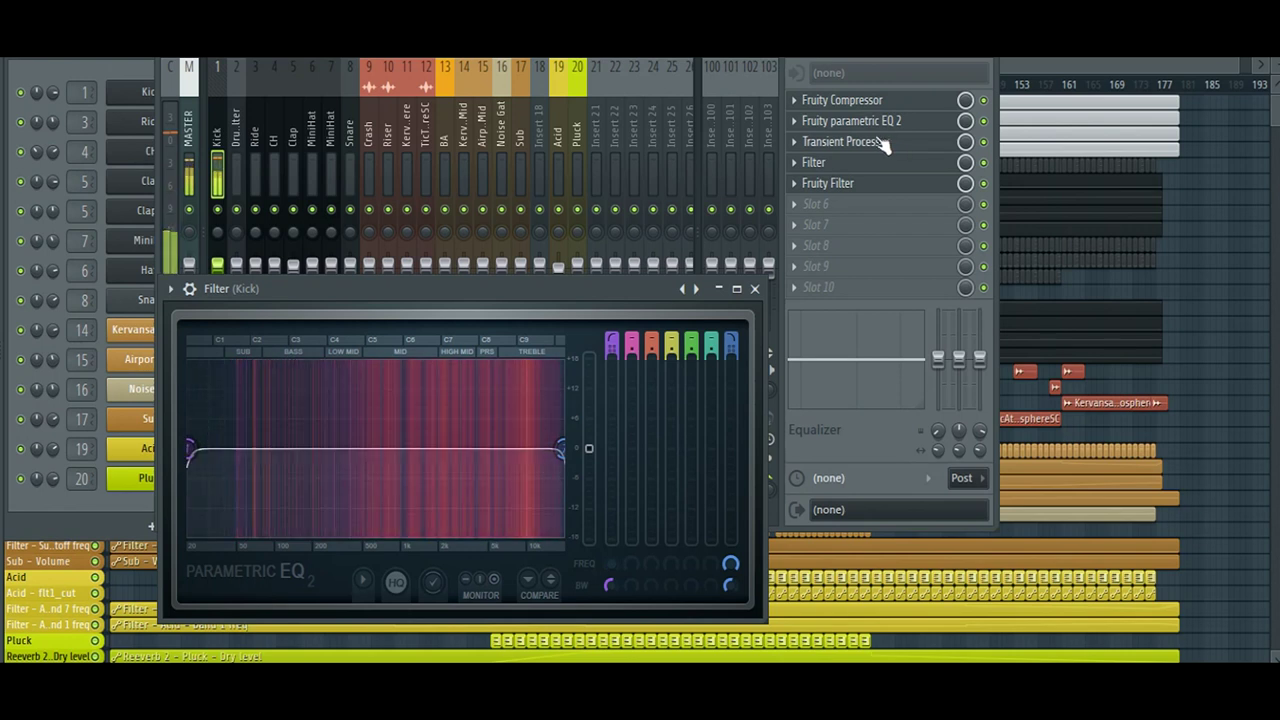
click(883, 143)
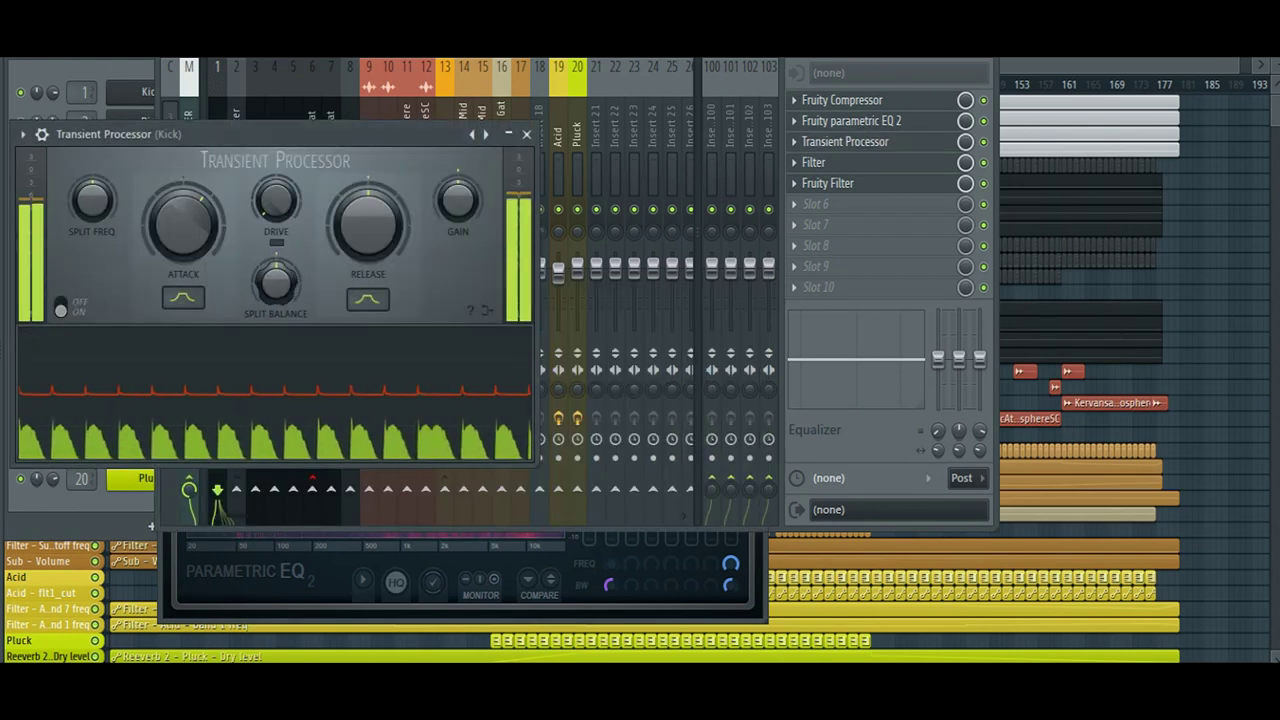
Play the arrangement from near the start in the playlist and skip ahead to about bar 14.
click(1089, 67)
click(133, 86)
key(space)
drag(1240, 66, 790, 95)
click(222, 86)
click(248, 86)
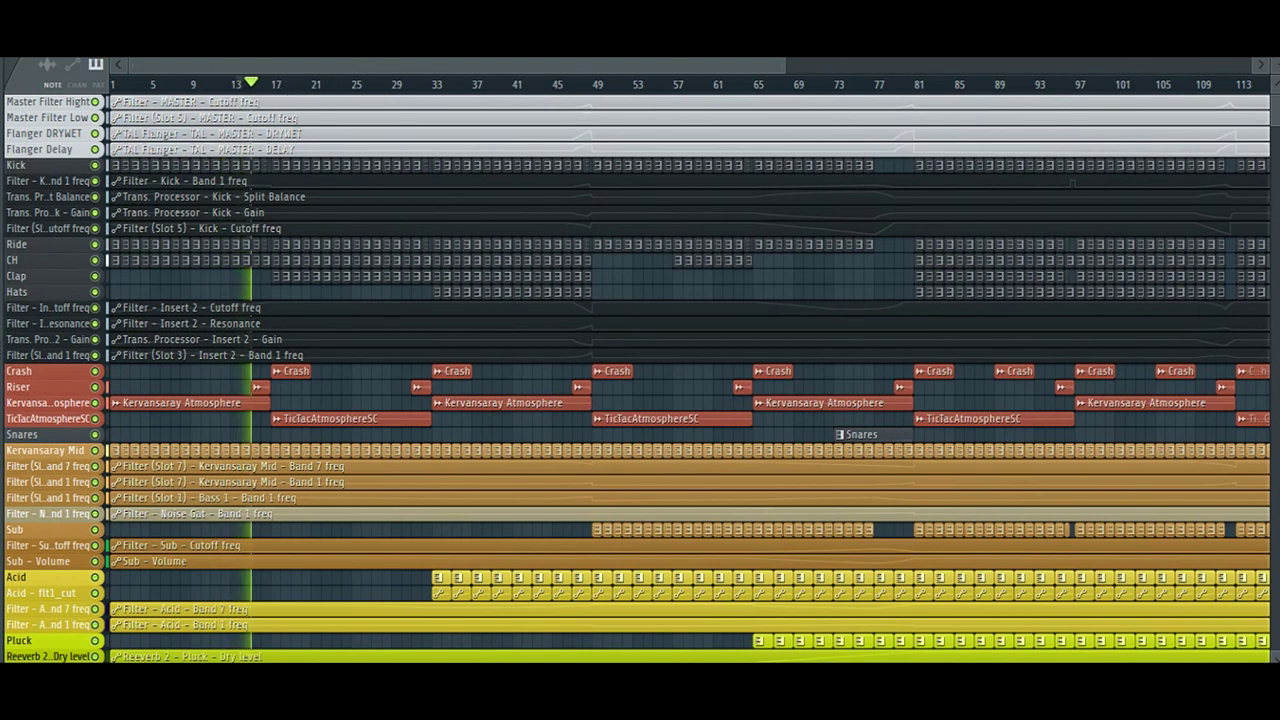
Step through the Kick, CH and Clap patterns in the channel rack and examine their notes.
key(F6)
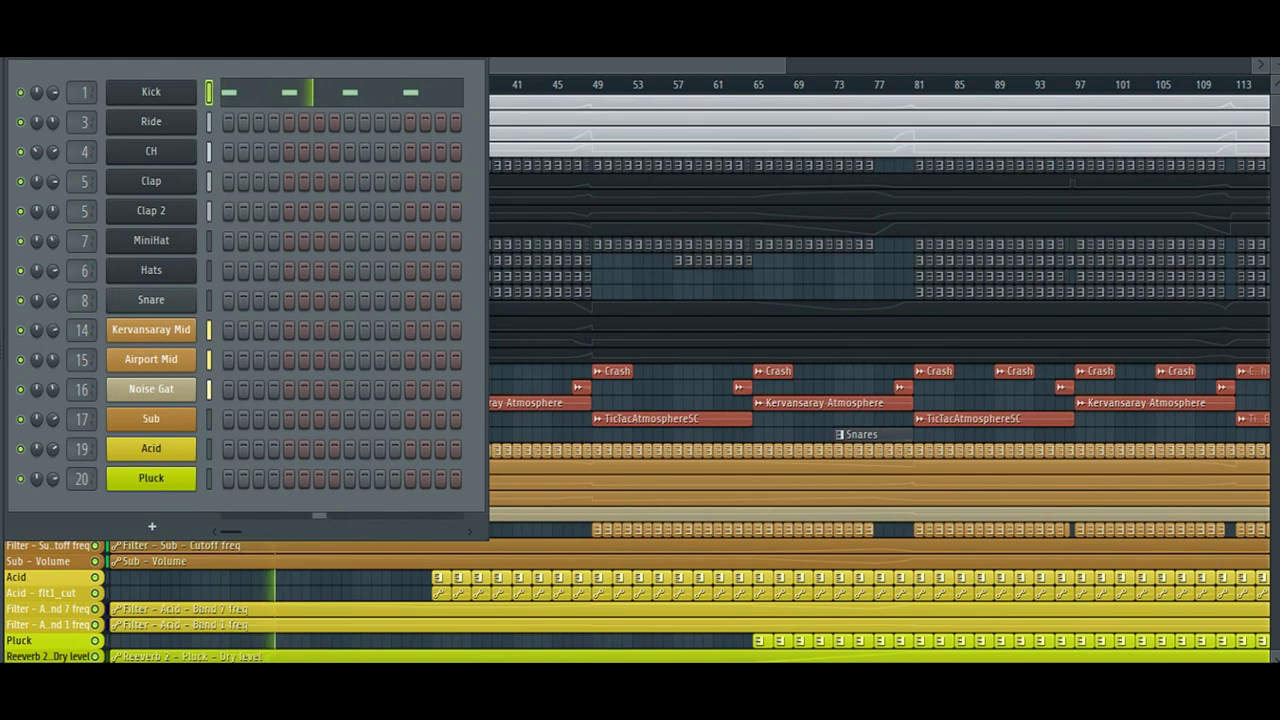
key(KP_Add)
key(KP_Add)
key(KP_Add)
key(KP_Subtract)
key(space)
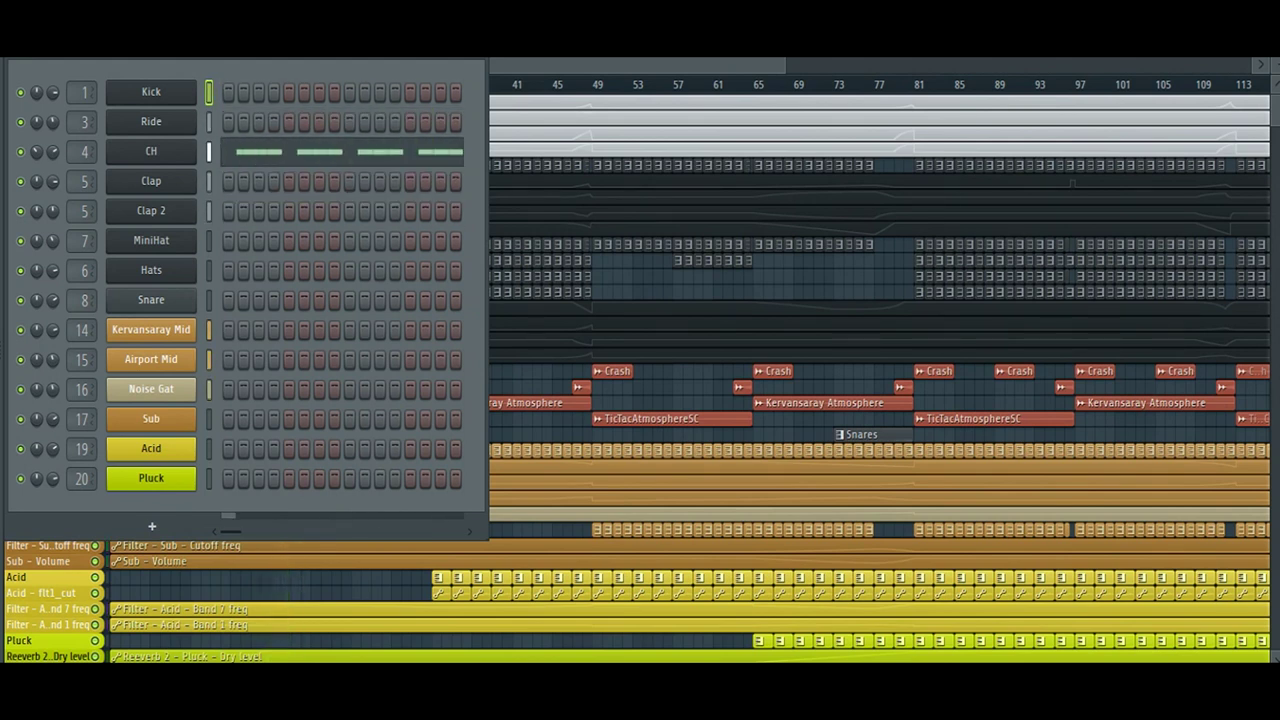
key(KP_Add)
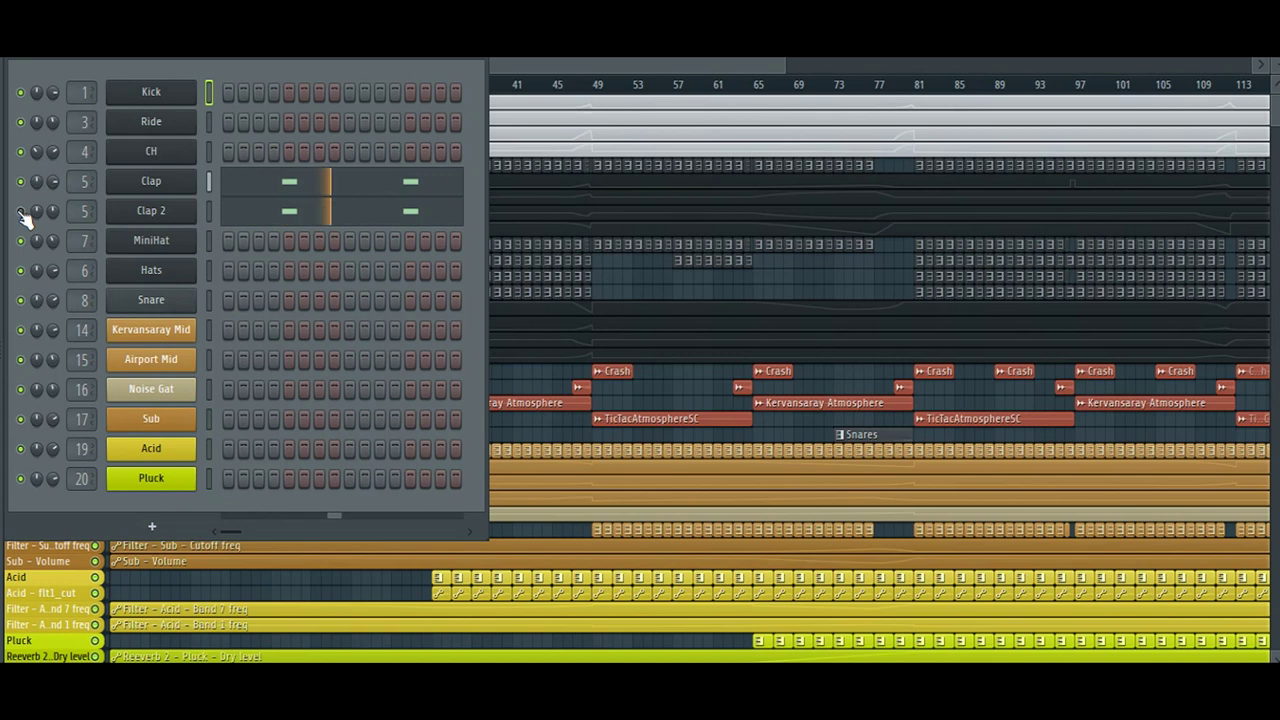
Audition the arrangement from about bars 26, 34, 77 and 79 to hear the drum parts.
key(F6)
click(364, 87)
click(443, 87)
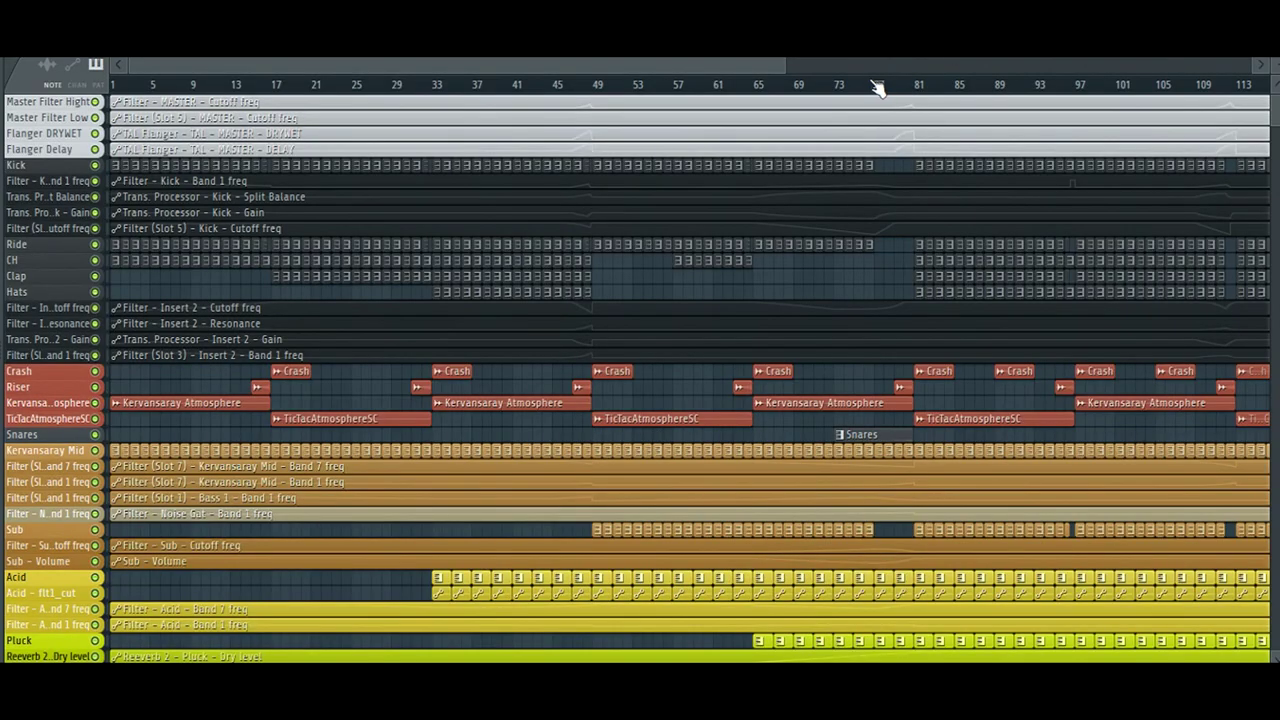
click(876, 86)
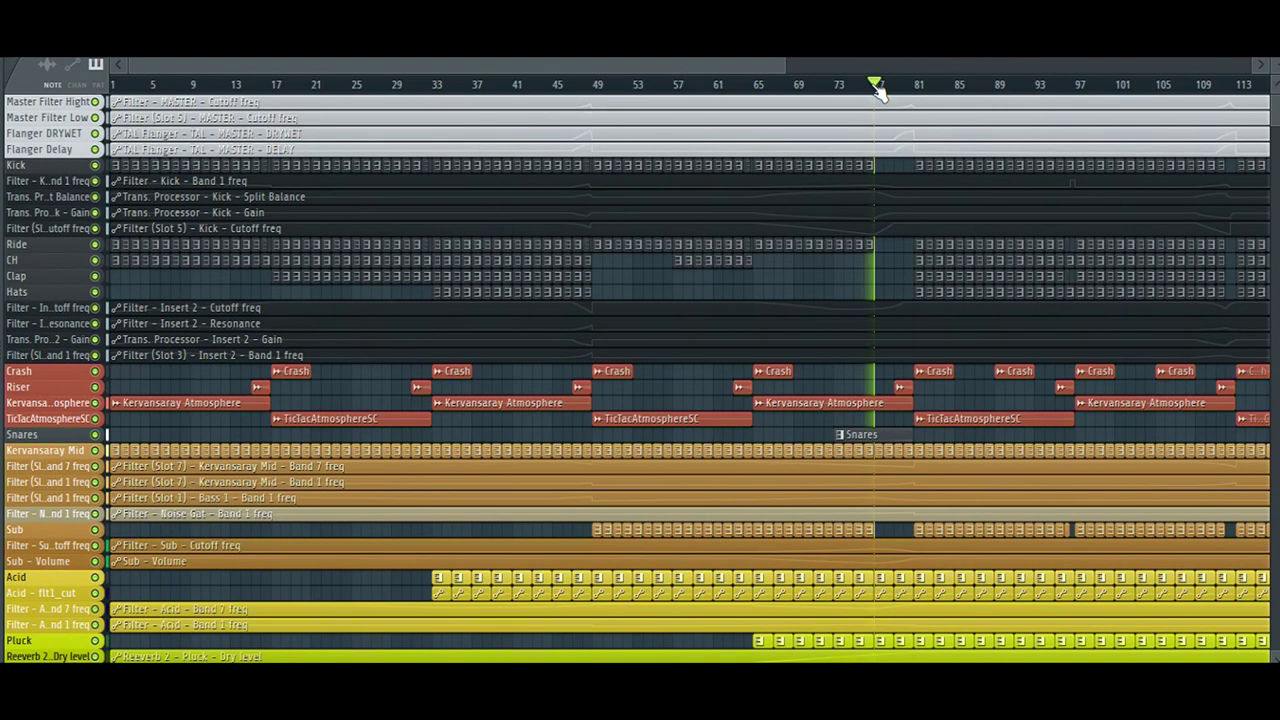
click(905, 83)
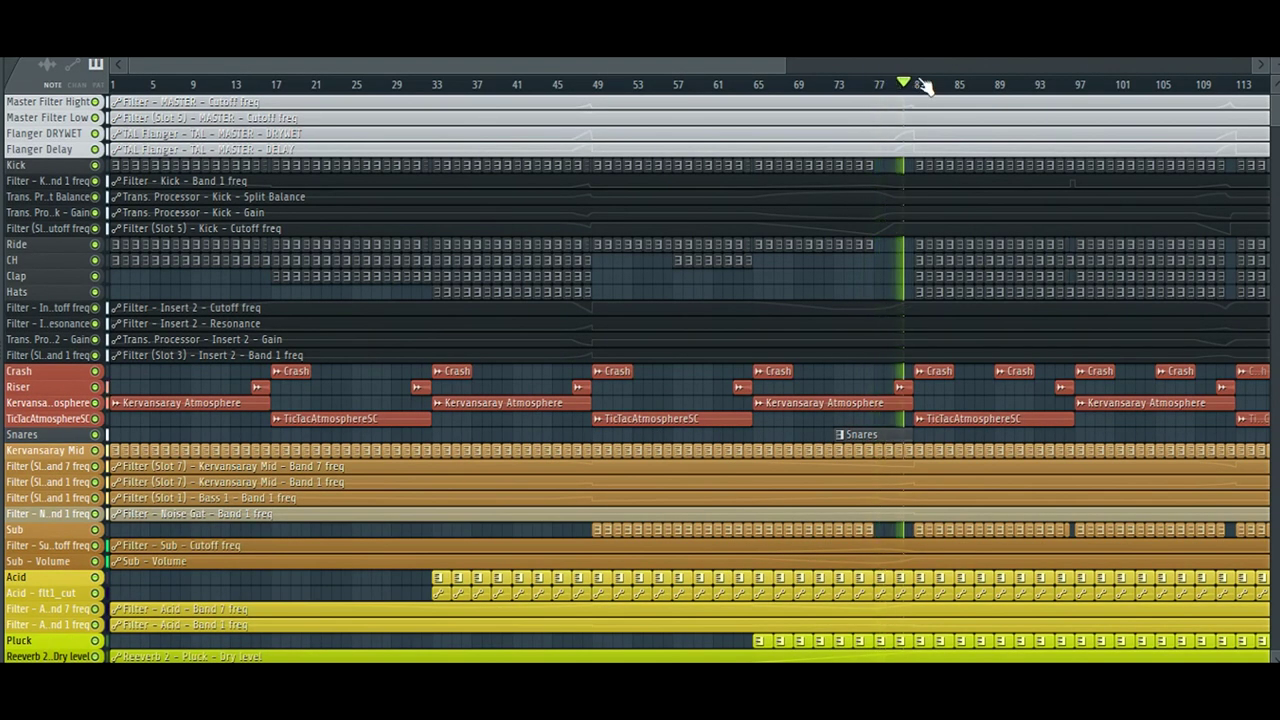
Toggle the playlist off and on, then audition the opening, about bar 37 and the final section from about bar 148 to 174.
key(F5)
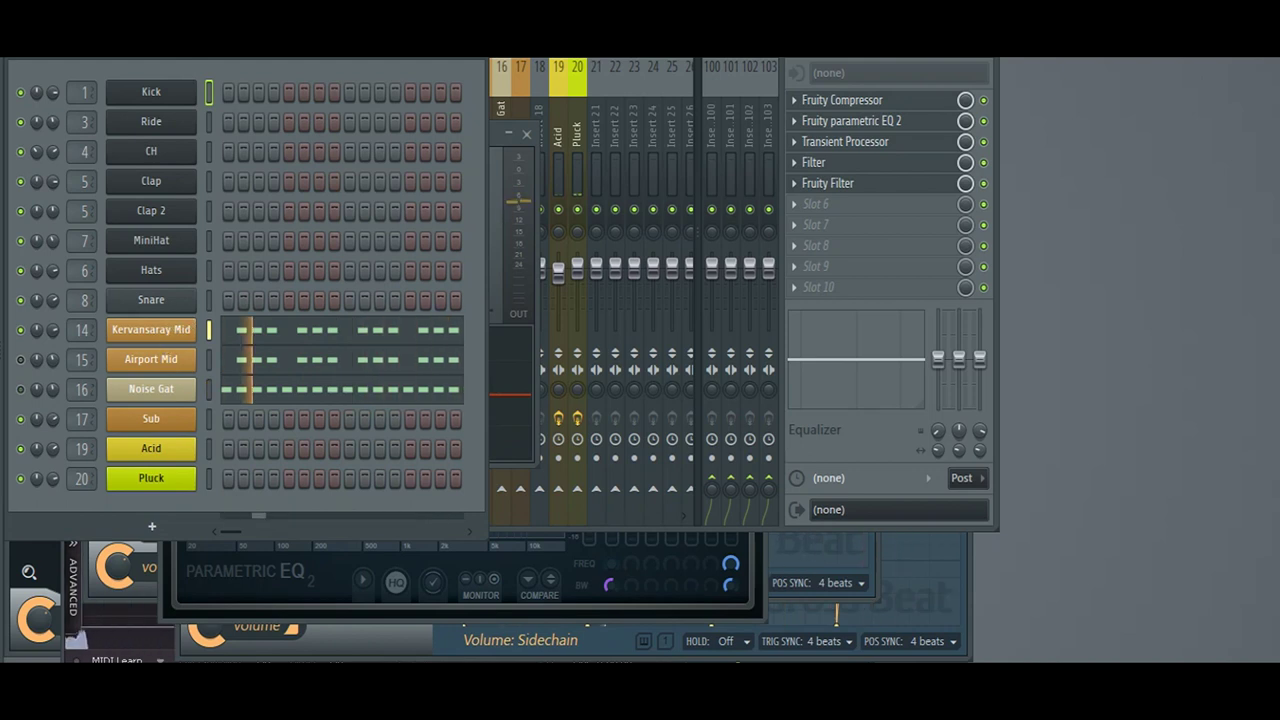
key(F5)
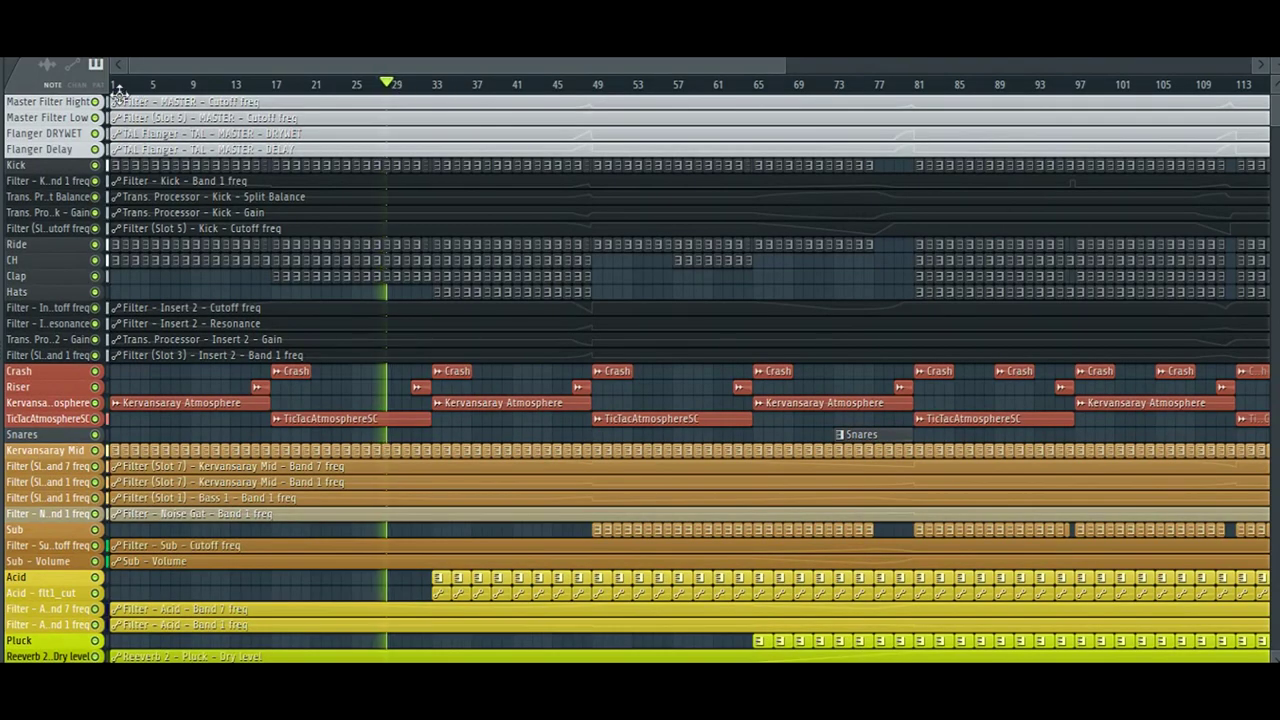
click(142, 88)
click(122, 87)
click(474, 86)
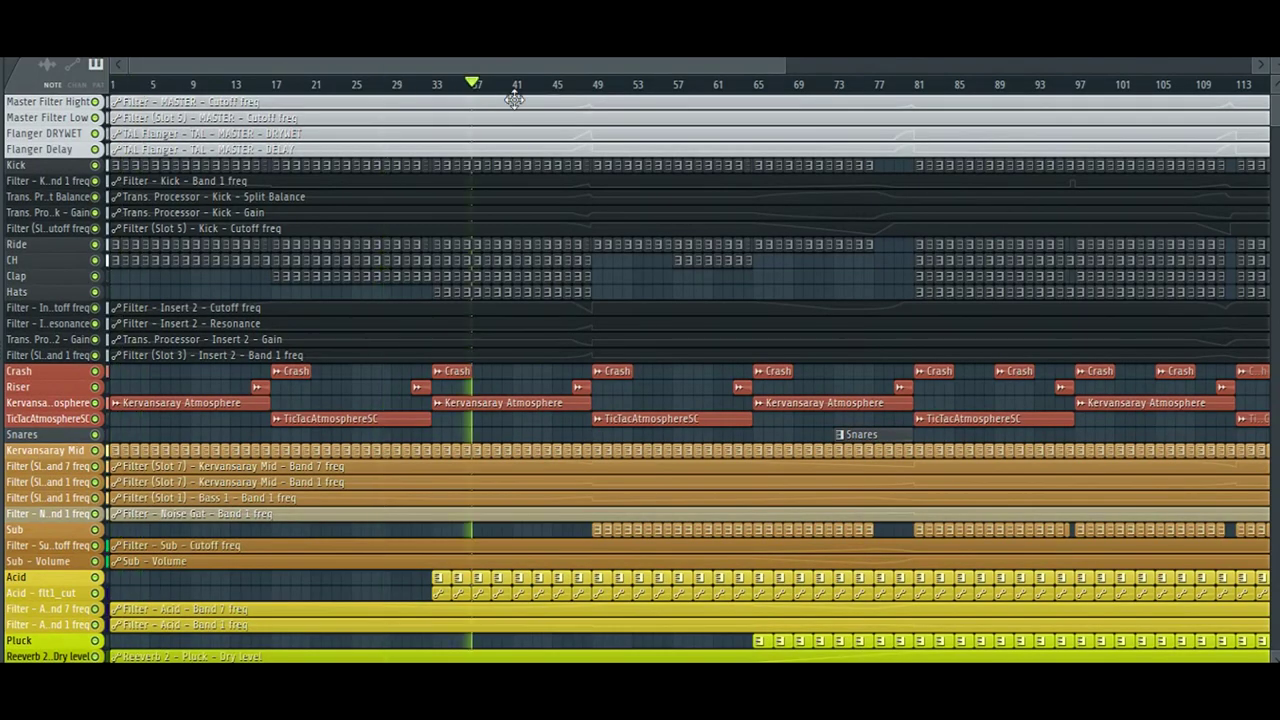
drag(547, 63, 1034, 72)
click(771, 84)
click(971, 84)
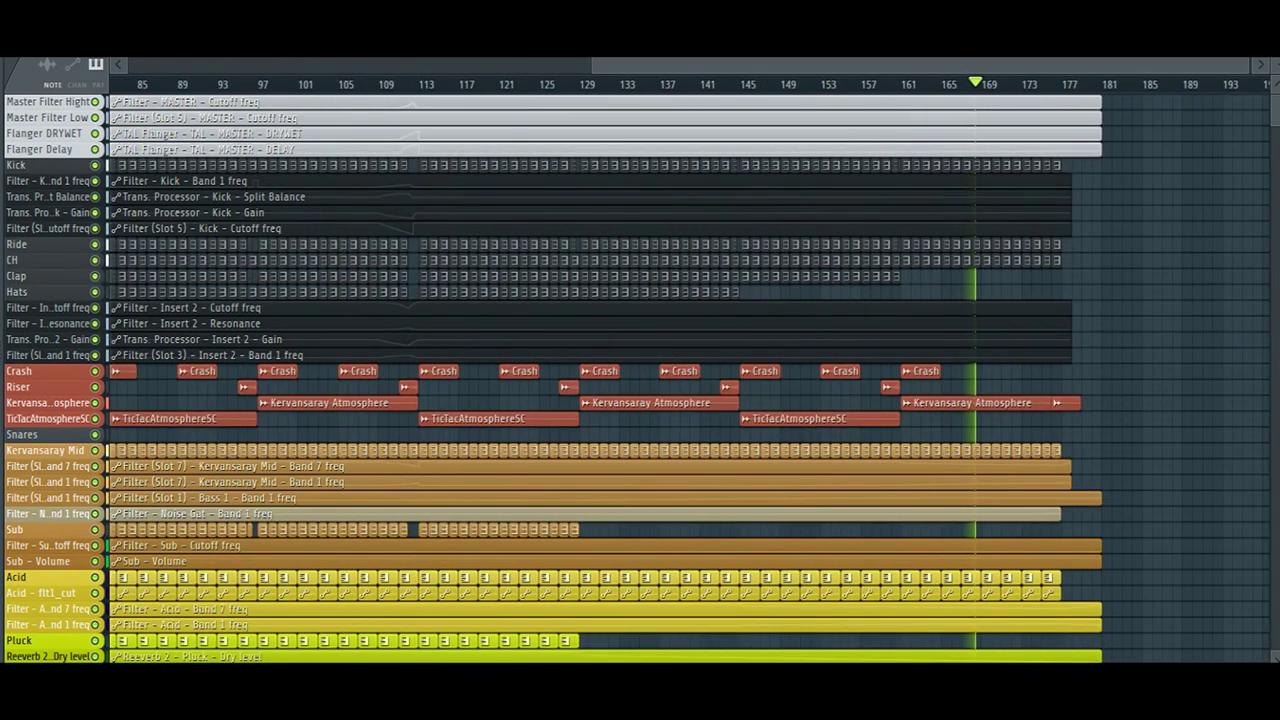
click(1034, 86)
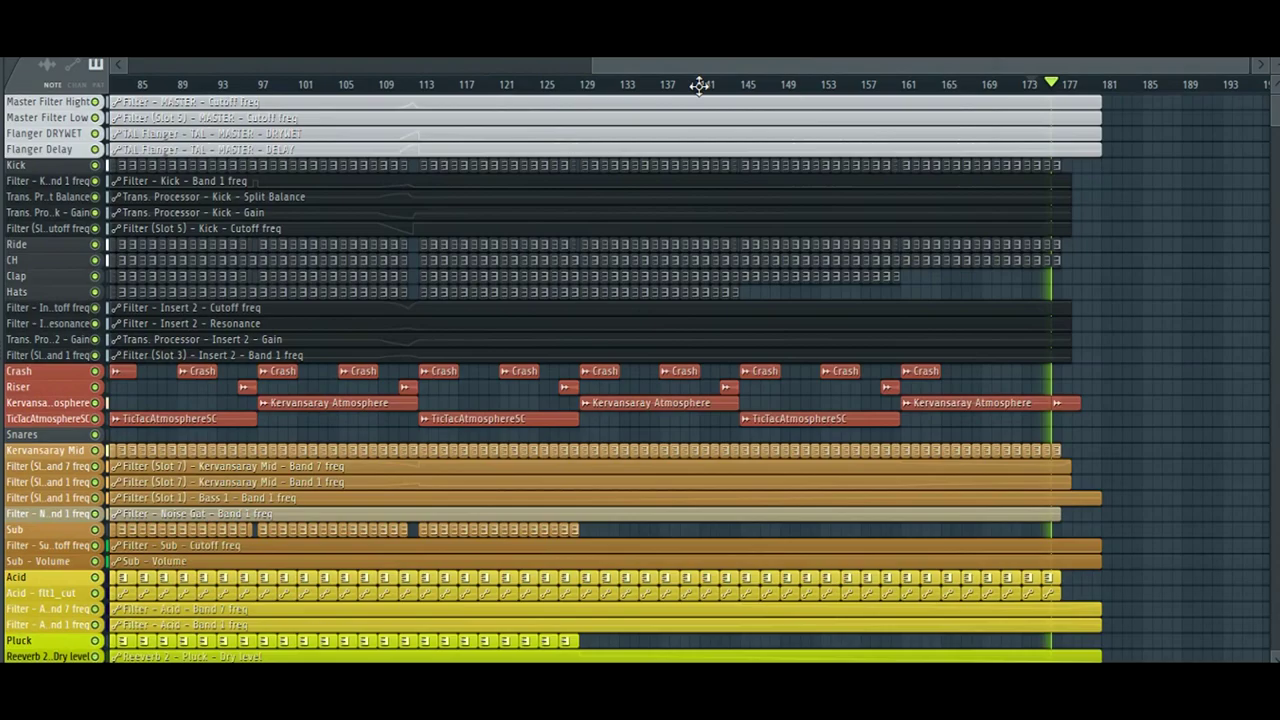
Return to the first half of the arrangement and play from about bars 11, 21 and 35.
drag(952, 67, 183, 108)
click(209, 86)
click(309, 87)
click(458, 87)
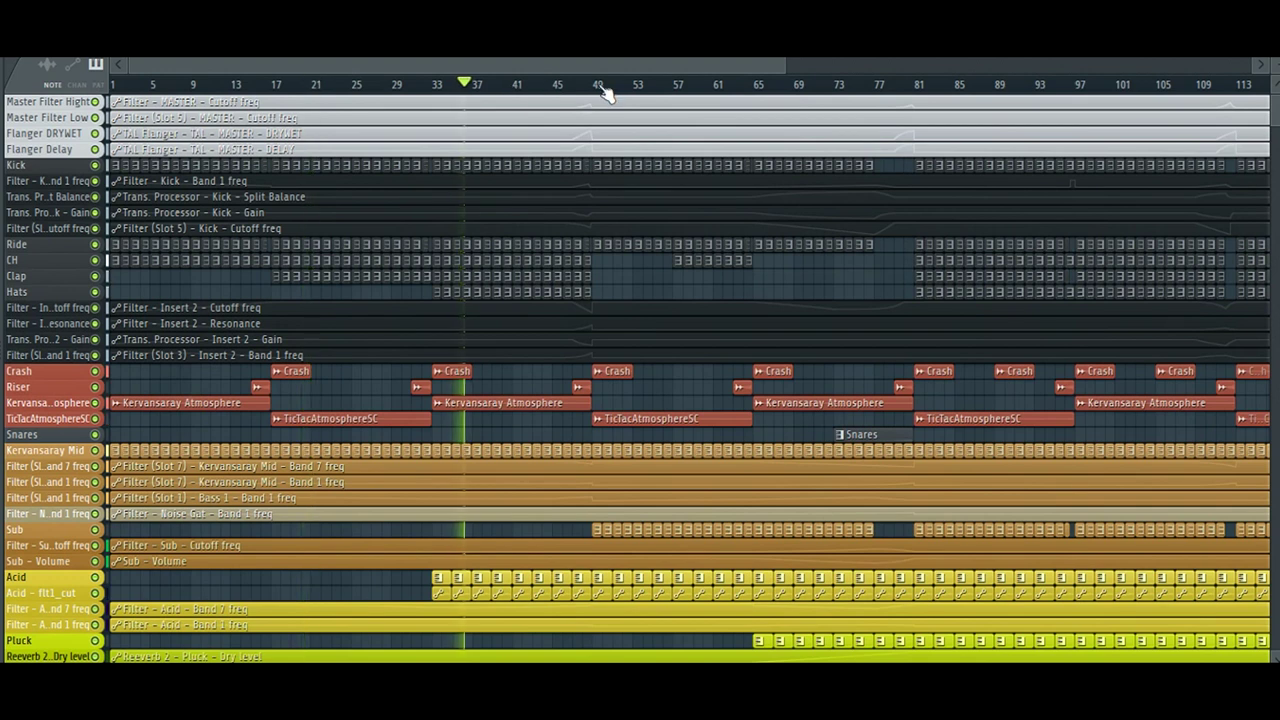
Mute the Pluck and Acid playlist tracks and play from about bar 59.
scroll(500, 391, down, 1)
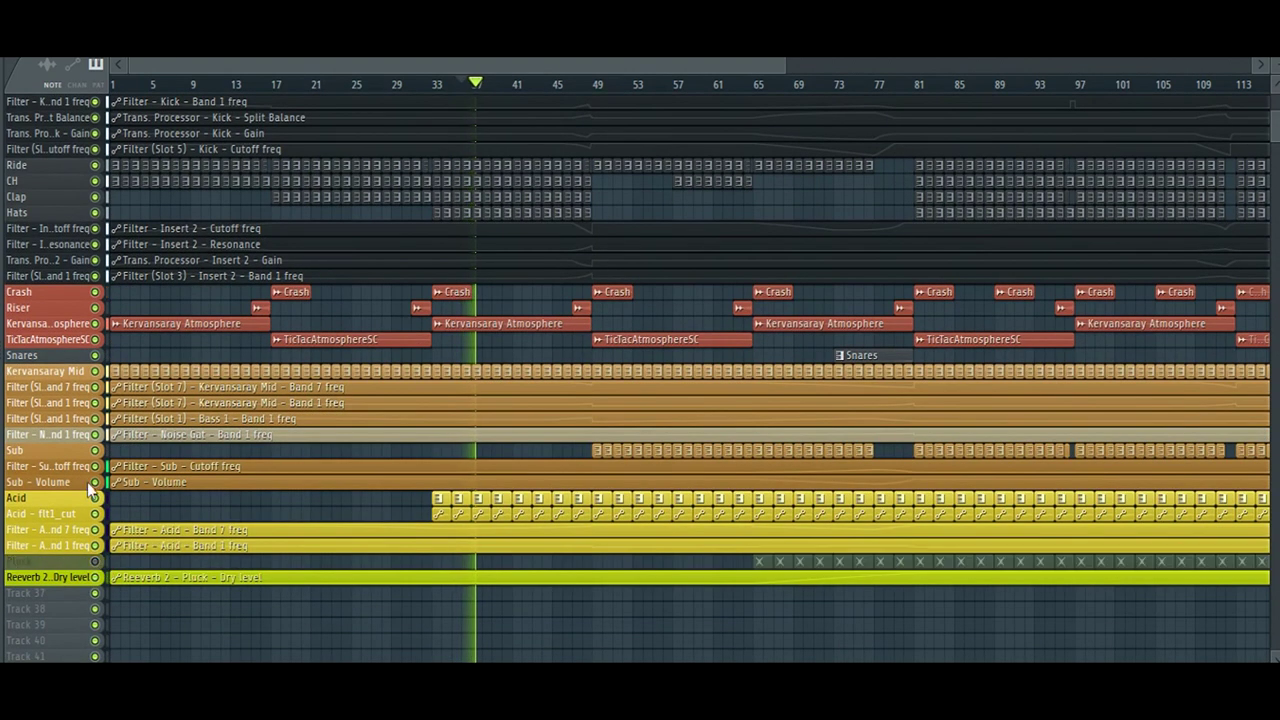
click(96, 498)
click(694, 87)
drag(729, 67, 992, 64)
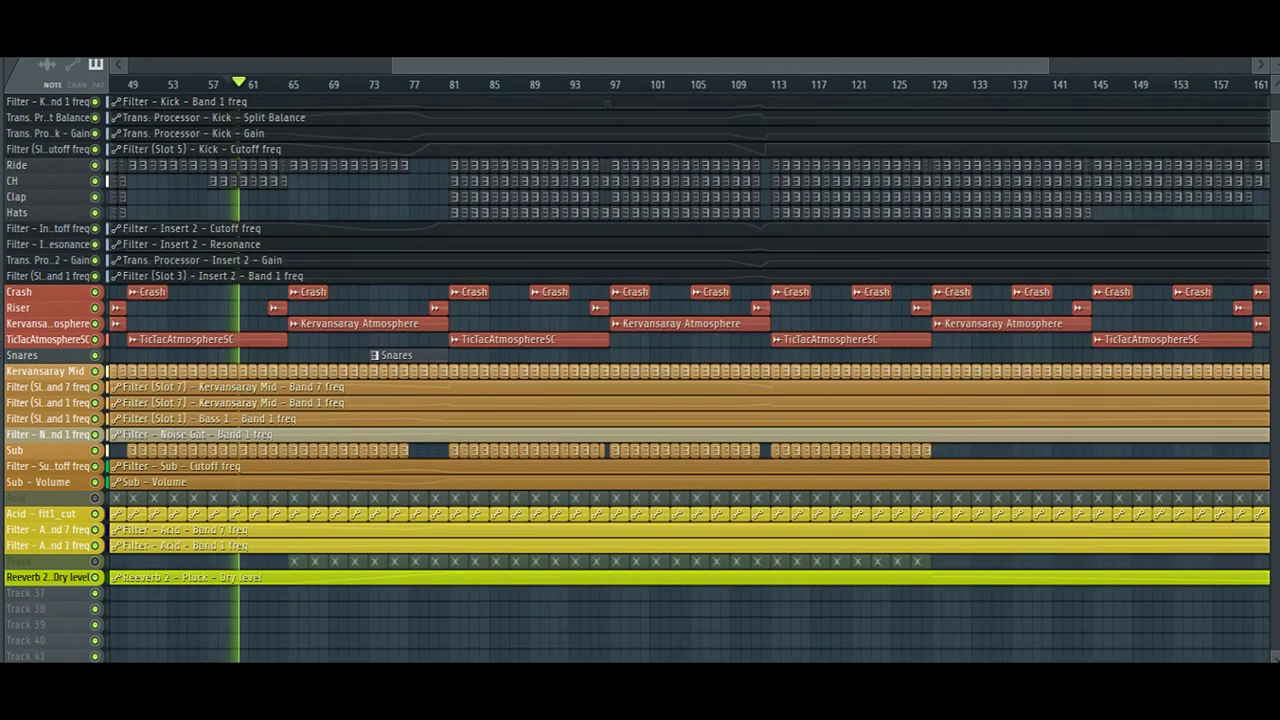
Mute the Kervansaray Mid and Airport Mid channels and unmute Noise Gat to hear it without the mid basses.
key(F6)
click(21, 330)
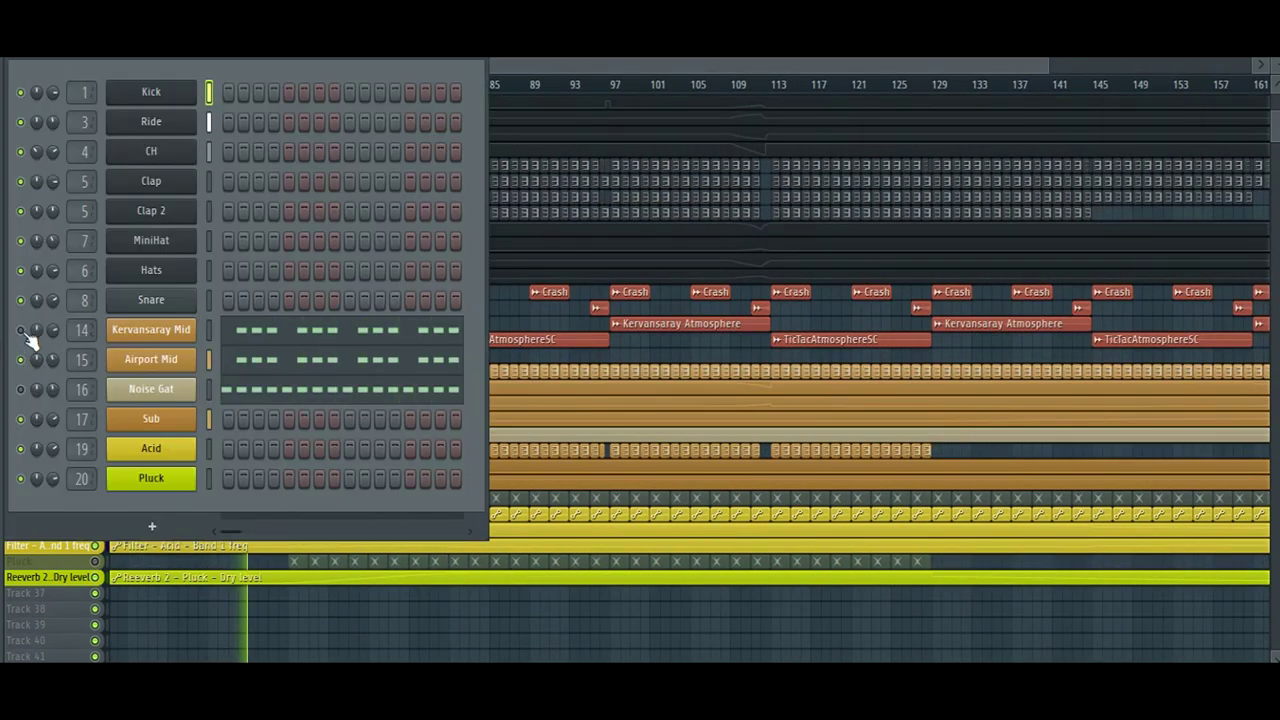
click(21, 388)
click(21, 359)
click(21, 331)
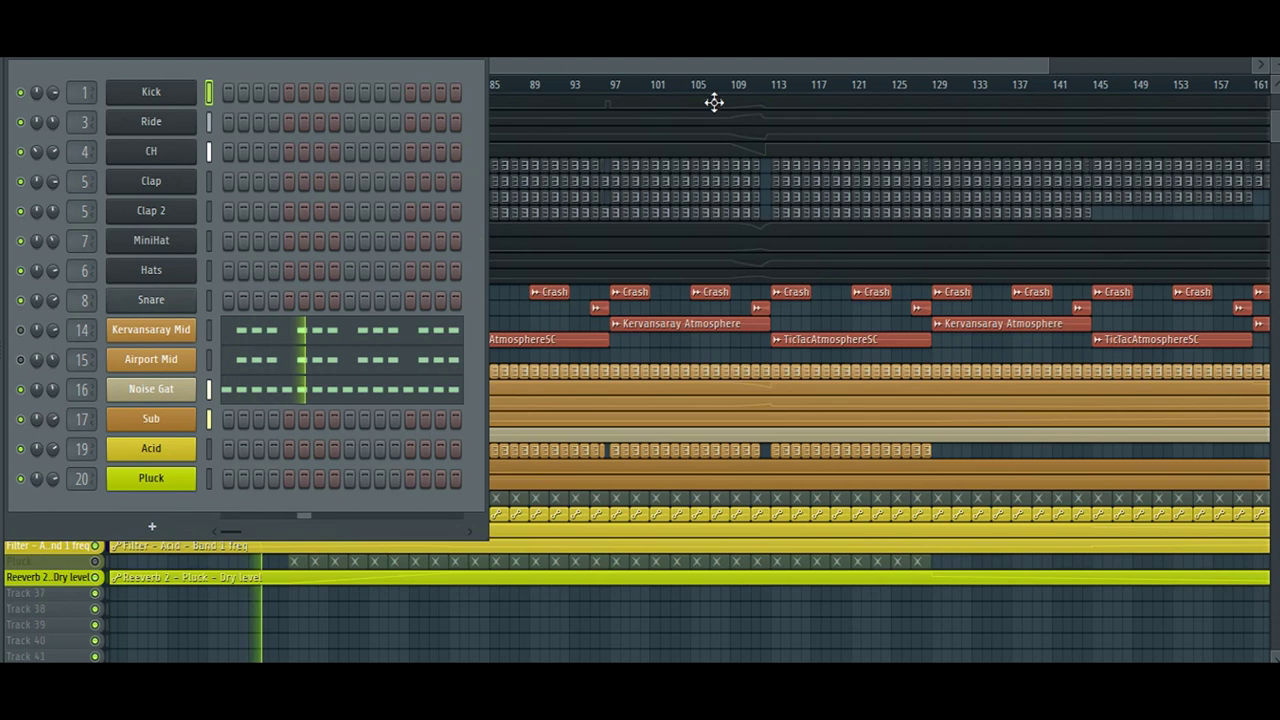
Restart playback at bar 1 and unmute the Kervansaray Mid and Airport Mid channels.
key(F6)
drag(470, 68, 160, 80)
click(110, 86)
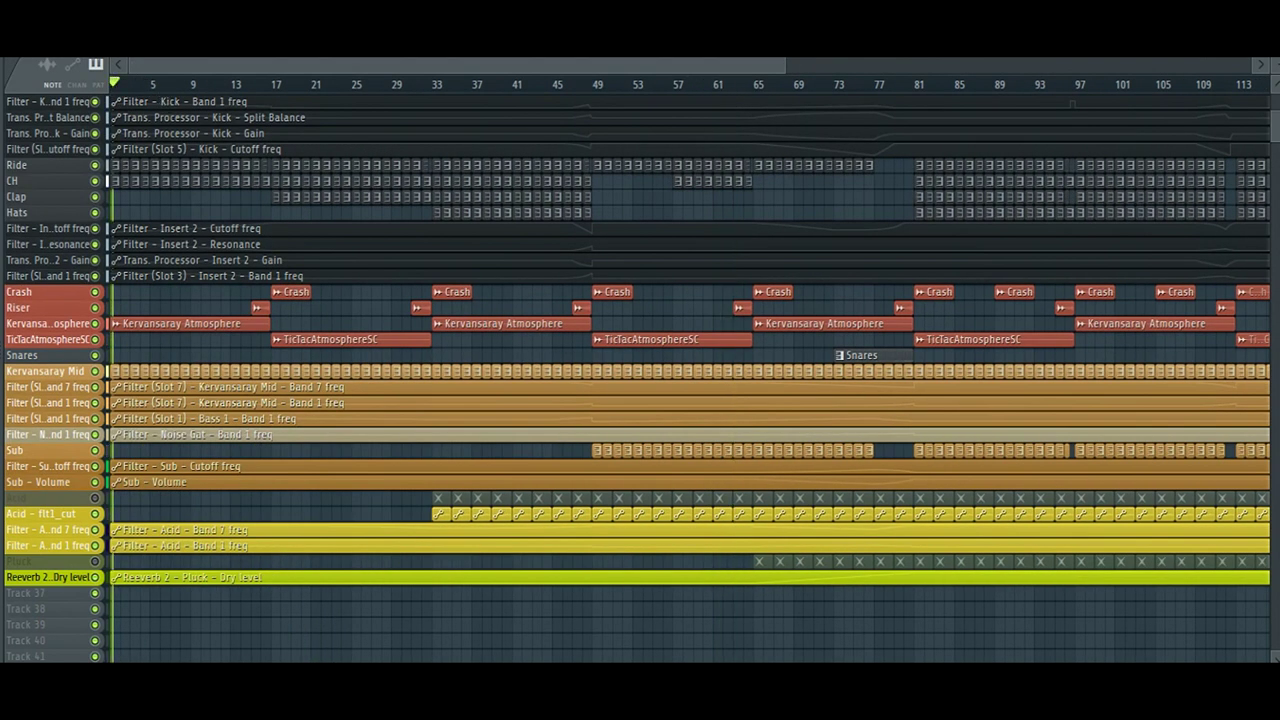
key(F6)
click(20, 330)
click(21, 360)
key(F6)
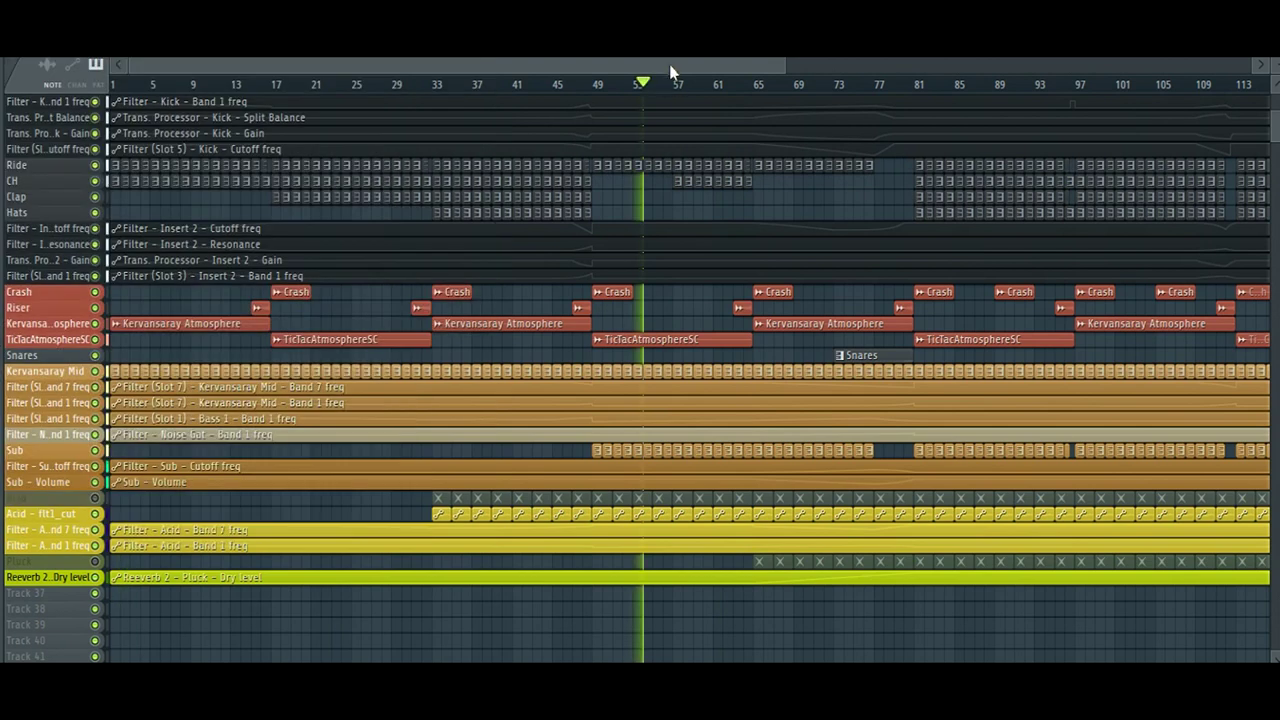
Open the Kervansaray Mid channel's Spire synth, examine its settings and close it.
click(820, 68)
key(F6)
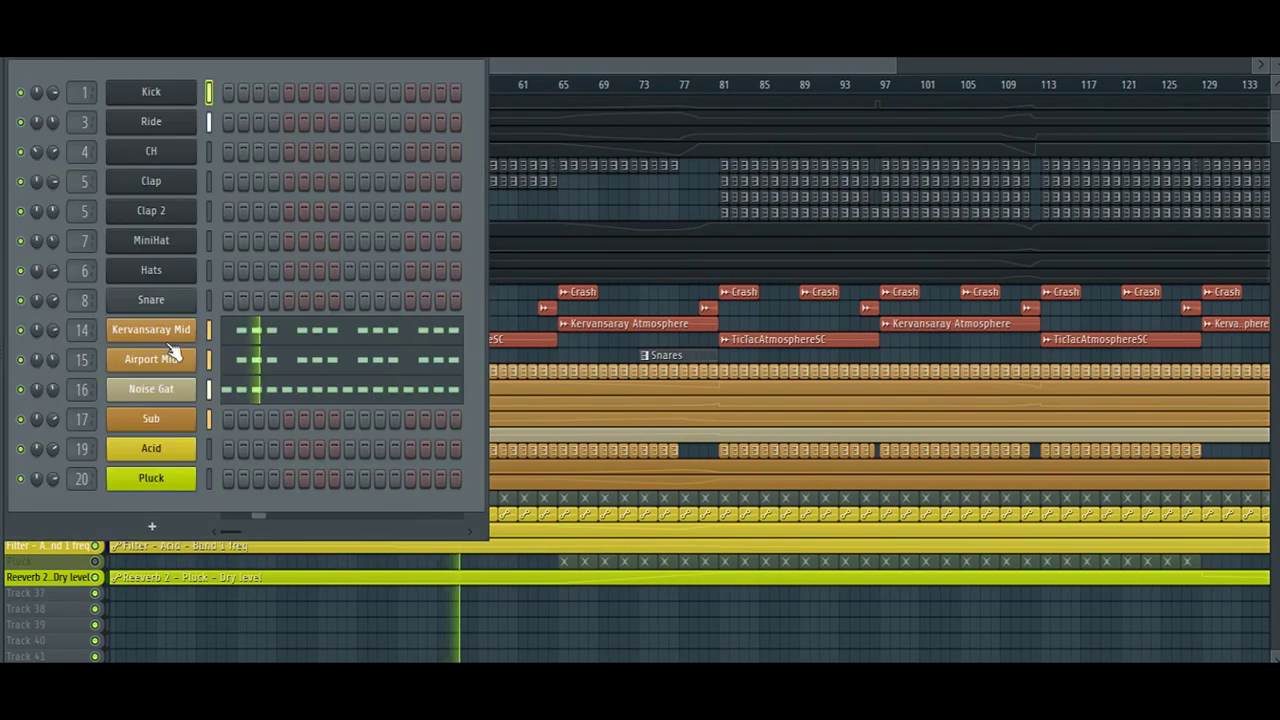
click(169, 342)
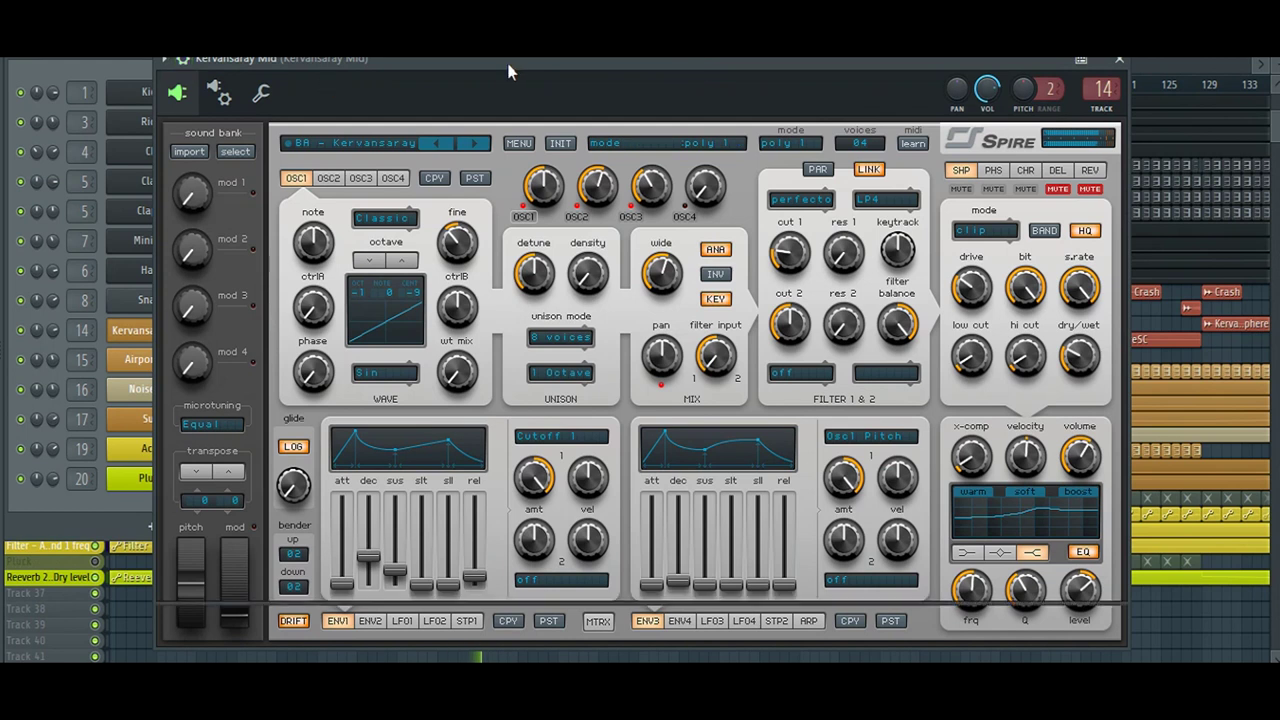
double_click(511, 65)
drag(490, 62, 482, 101)
click(1113, 98)
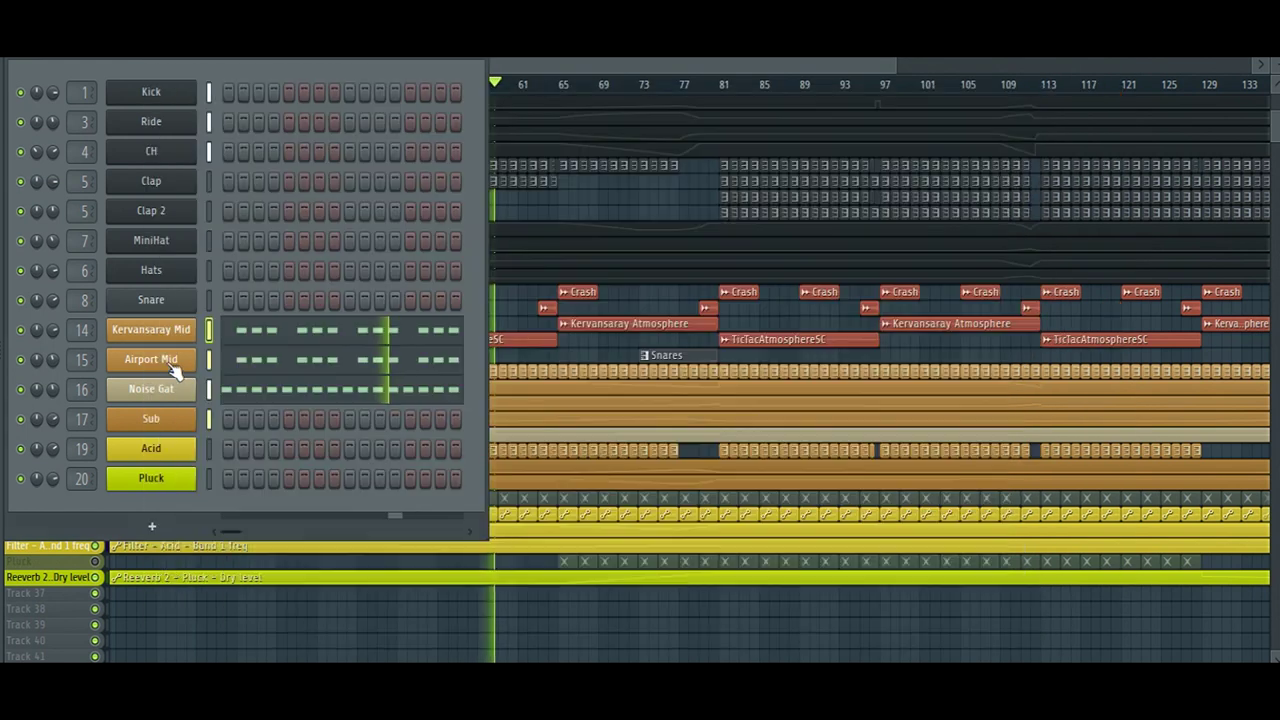
Examine the Spire settings of the Airport Mid and Noise Gat channels, closing each synth window.
click(160, 362)
click(64, 88)
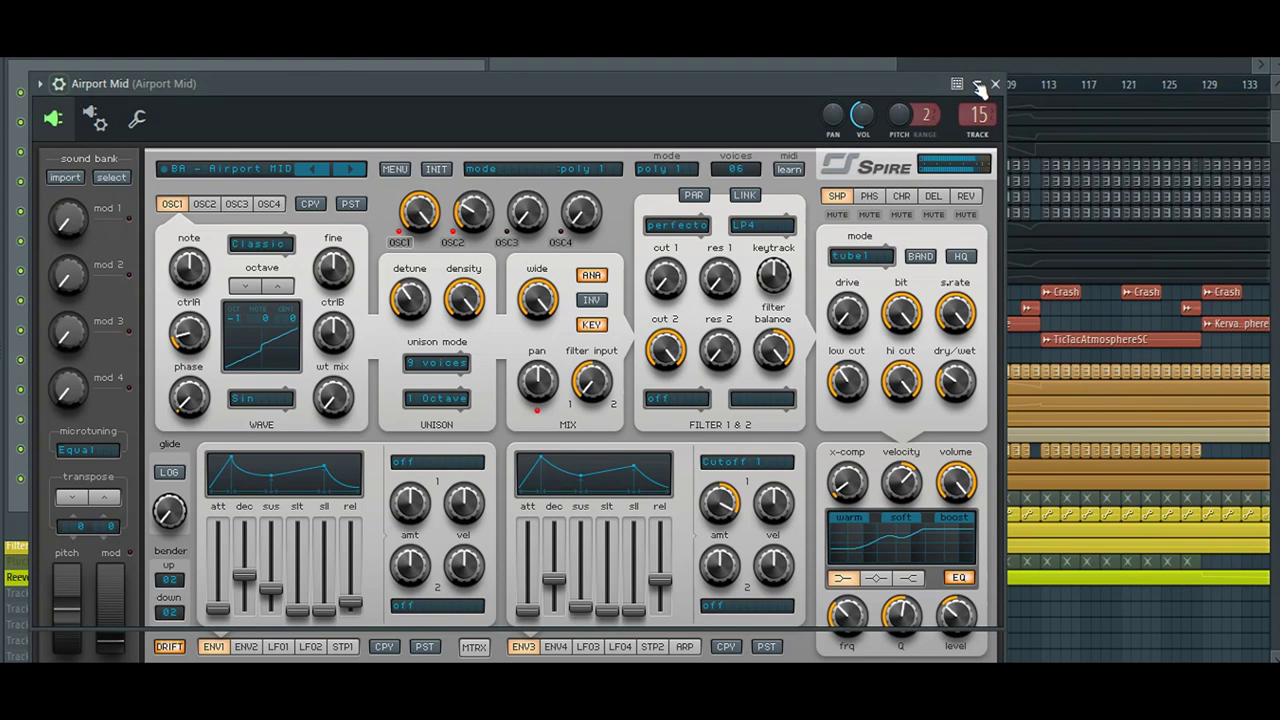
key(Escape)
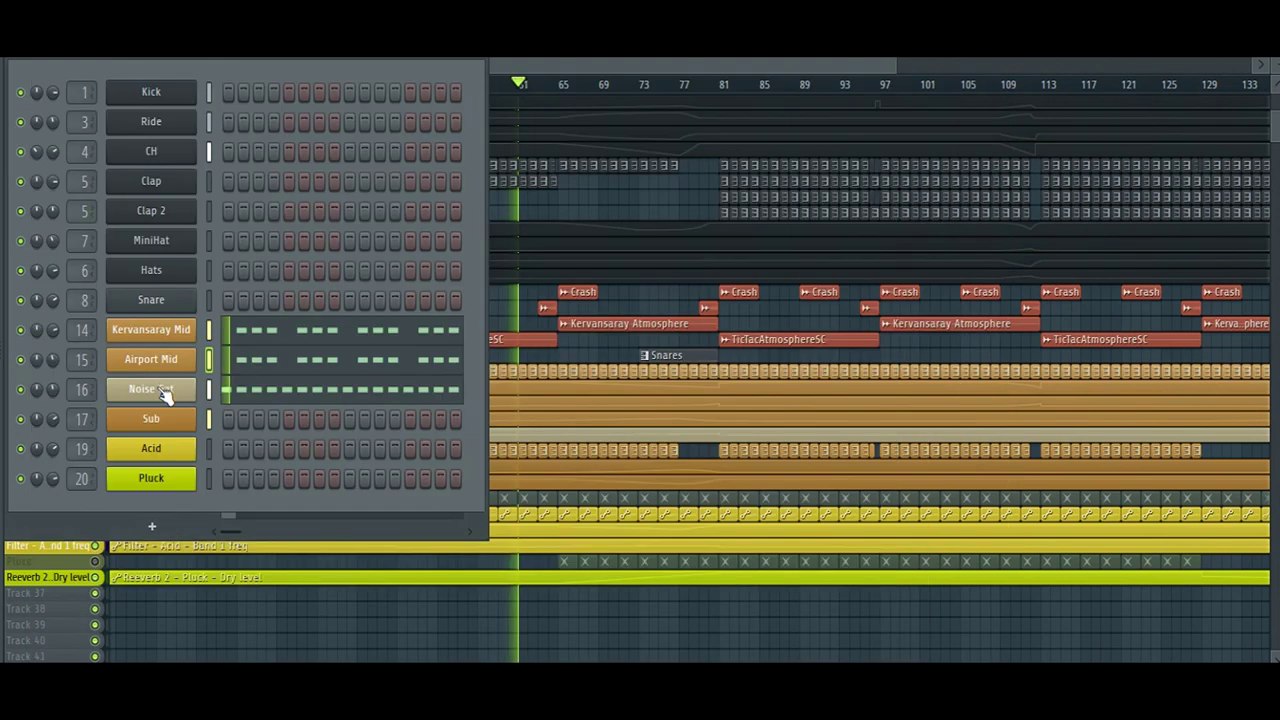
click(155, 391)
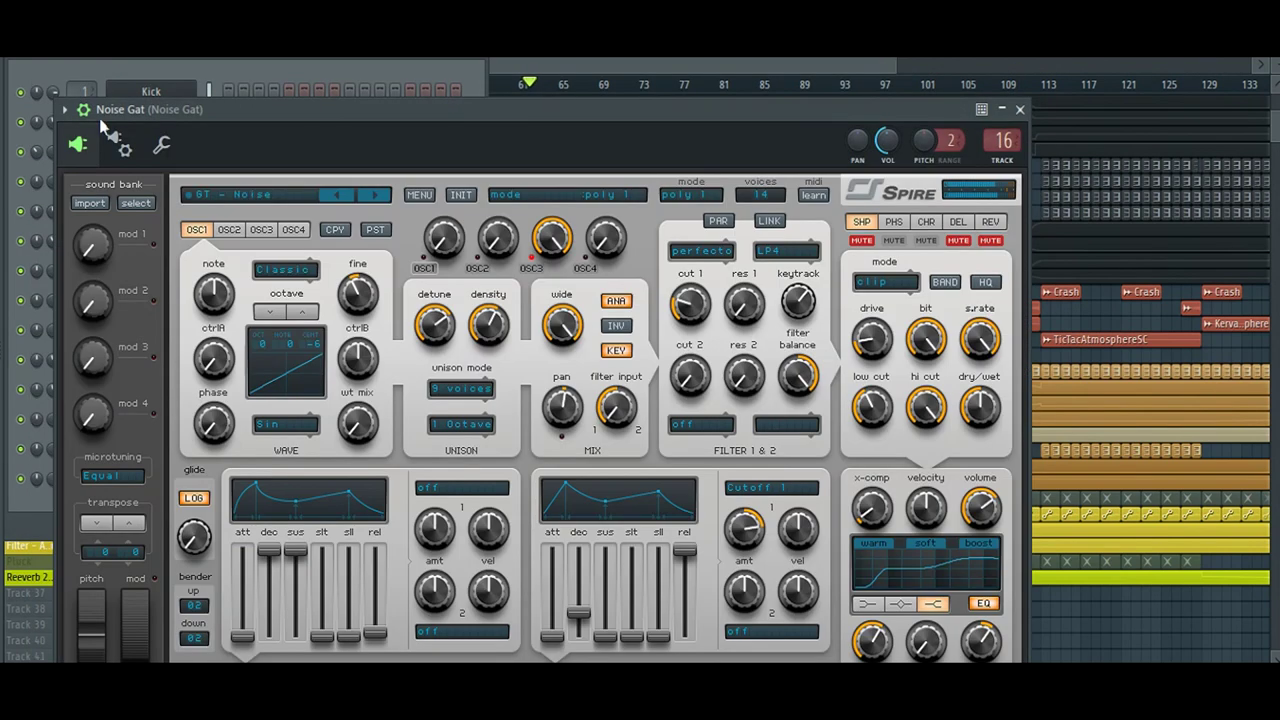
click(86, 112)
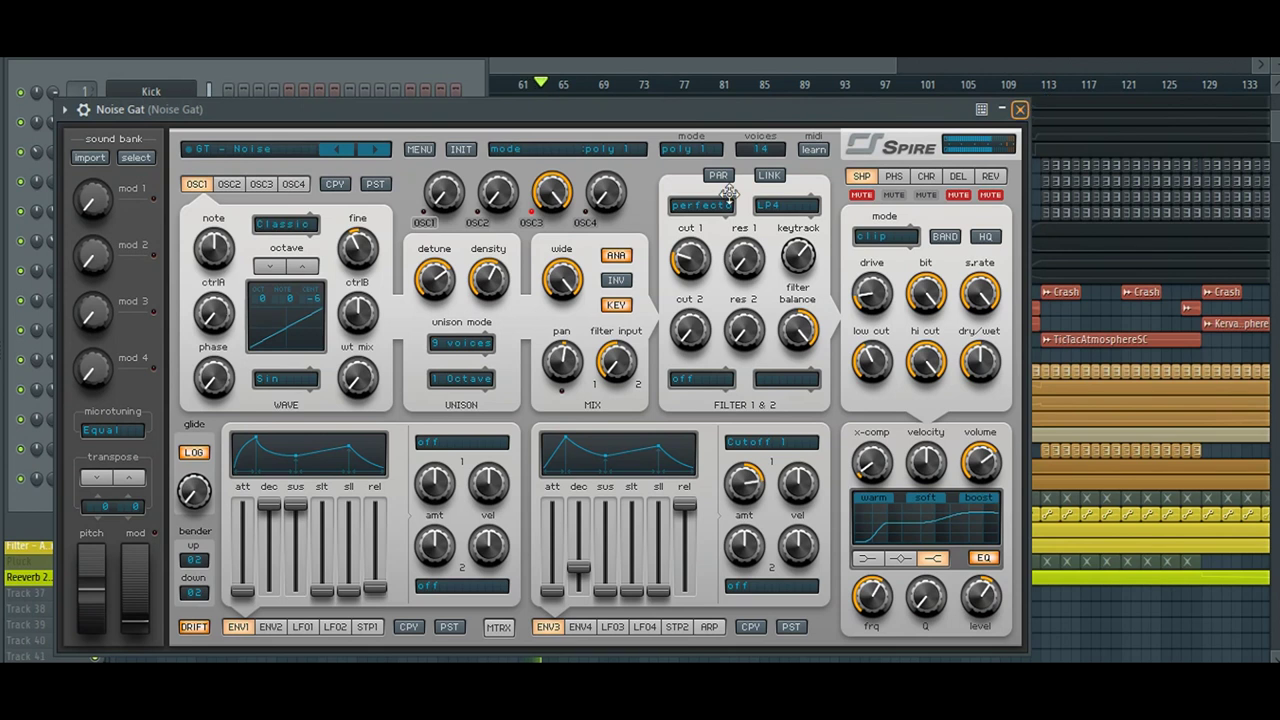
key(Escape)
Examine the Sub channel's Spire settings and its mixer effects, then bring the channel rack forward.
click(165, 420)
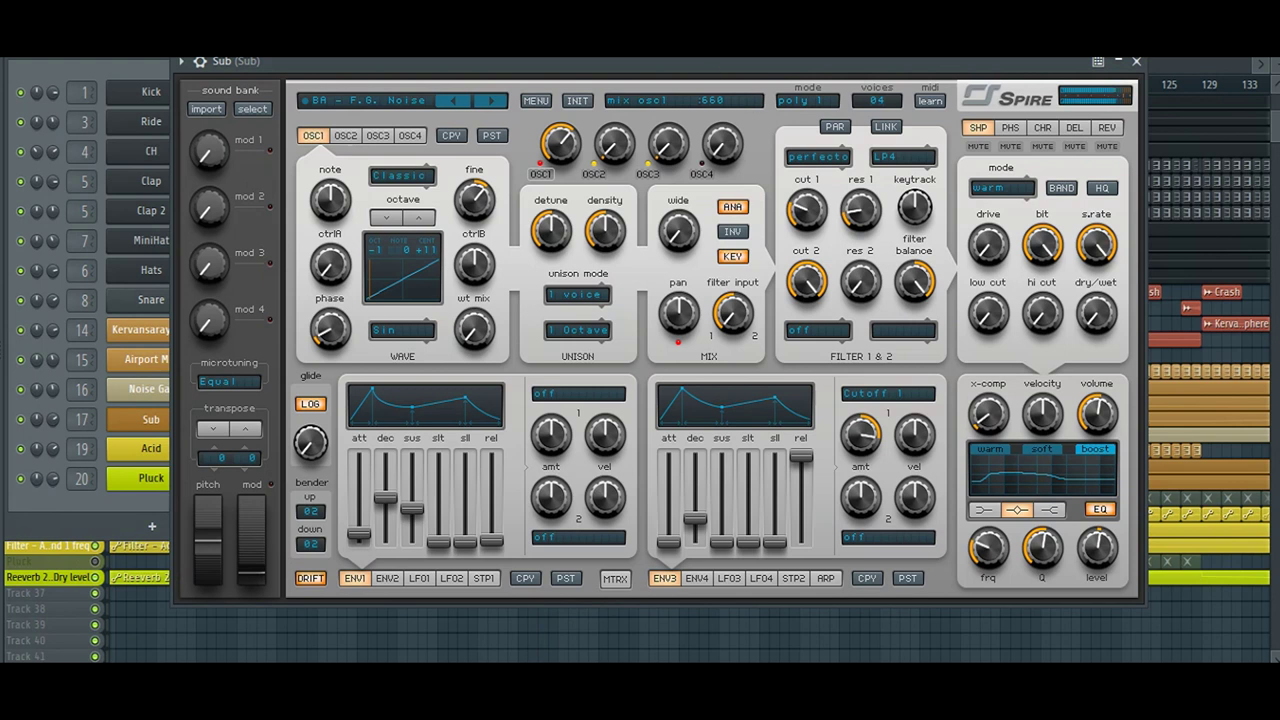
key(ctrl+F8)
key(Escape)
key(F9)
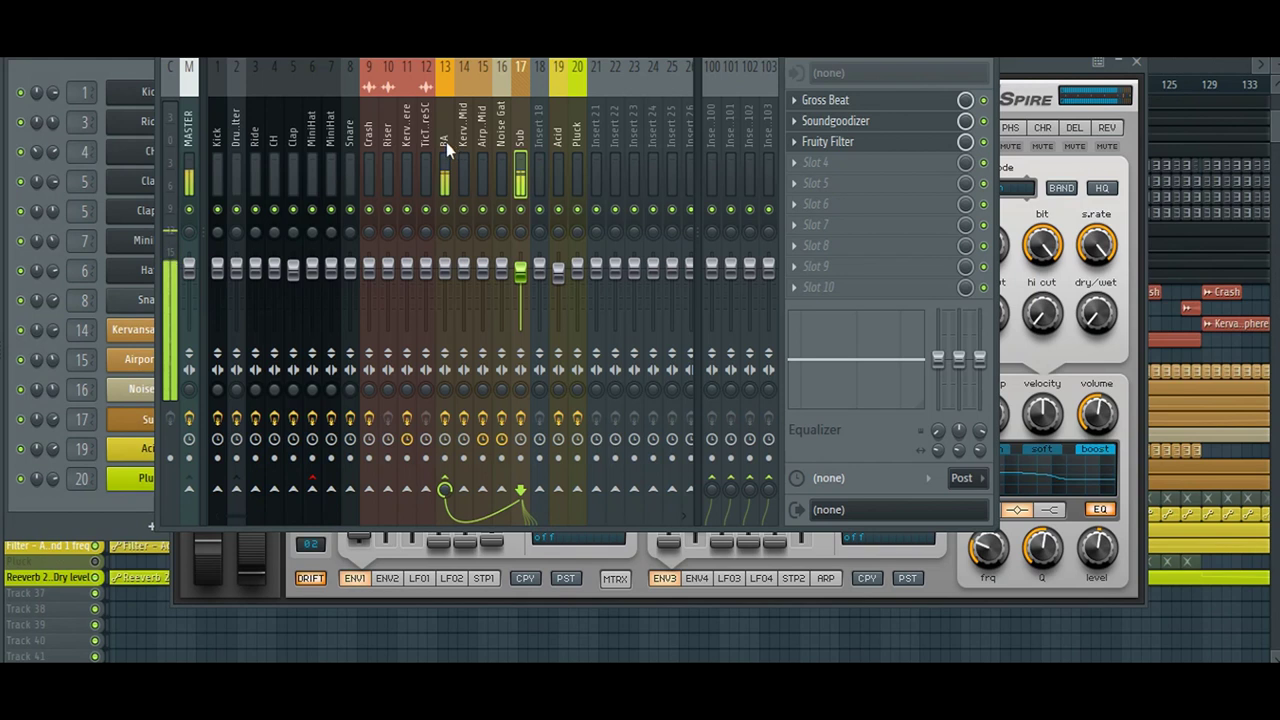
click(58, 511)
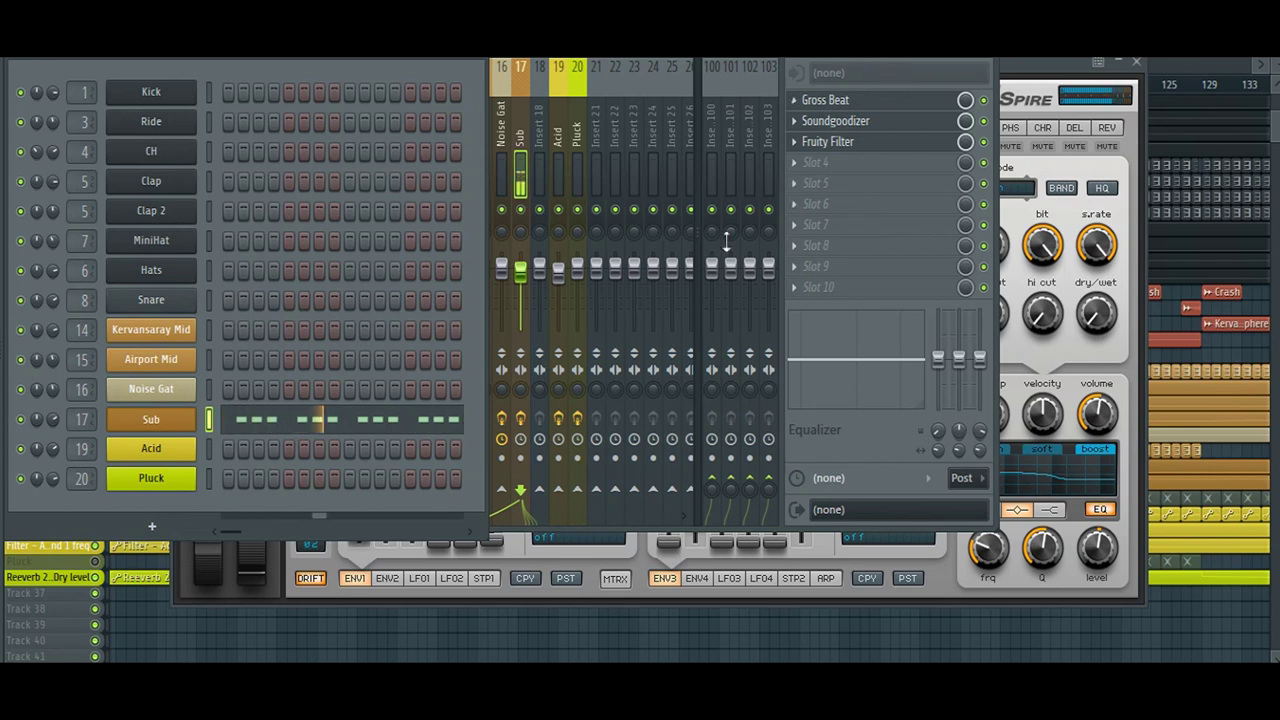
Solo the Acid track with its cutoff, Band 7 and Band 1 automation tracks and play from bar 33.
key(KP_Add)
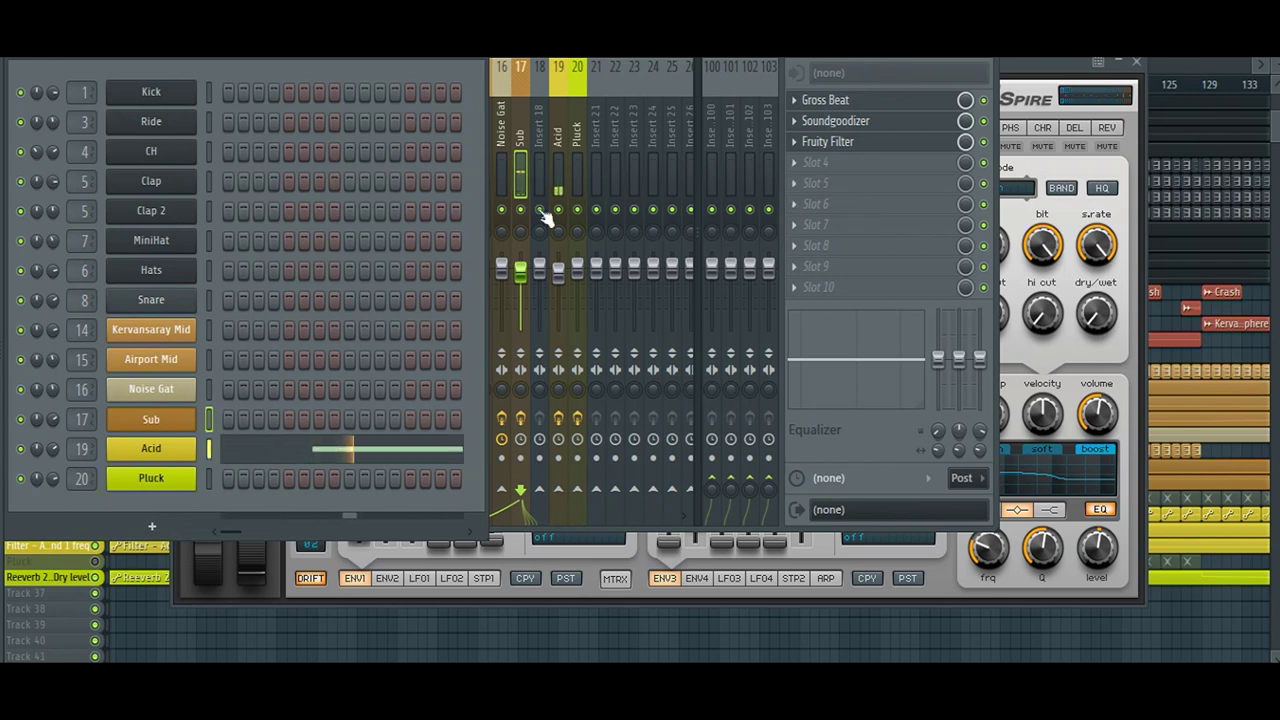
click(1174, 65)
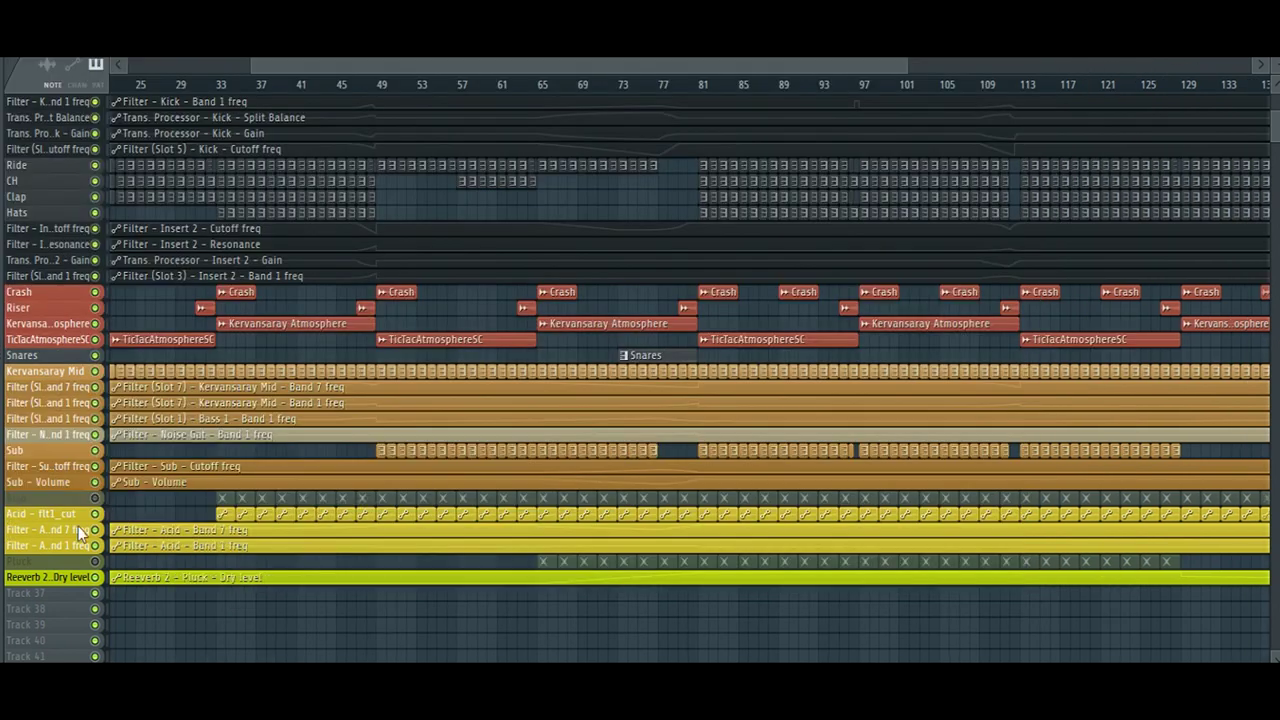
click(97, 497)
right_click(97, 499)
click(98, 514)
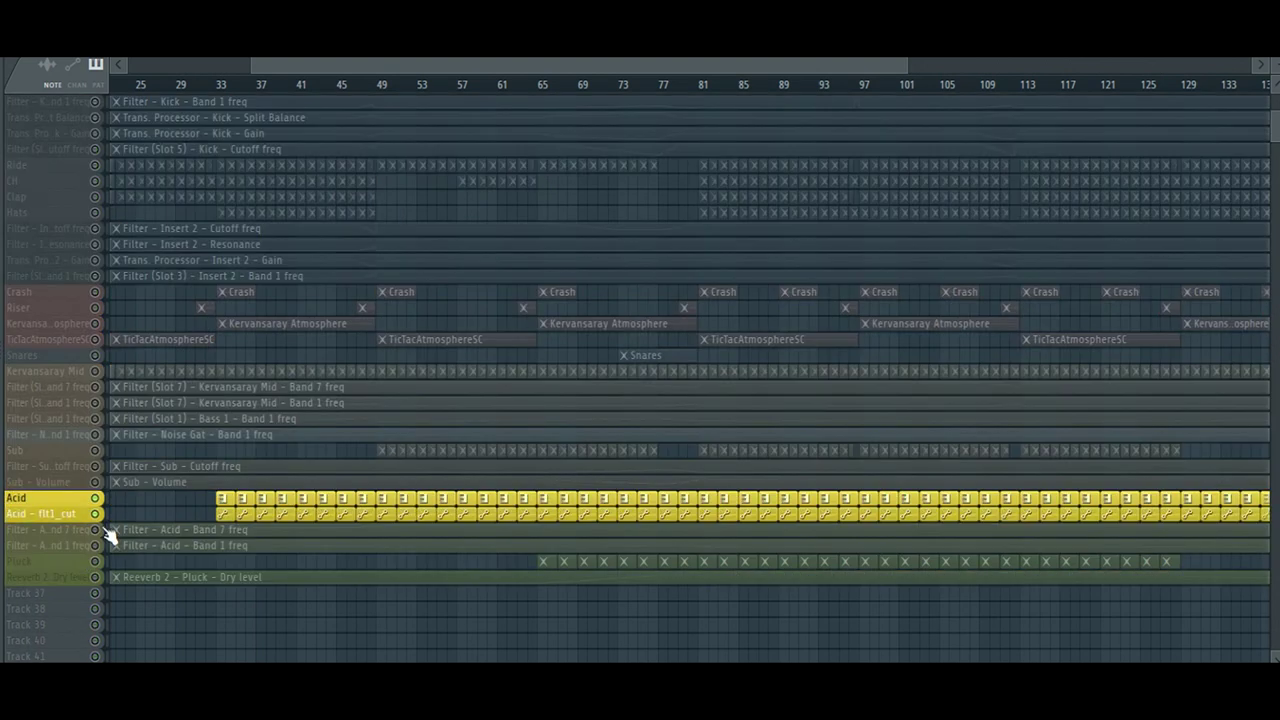
click(98, 530)
click(97, 546)
click(222, 86)
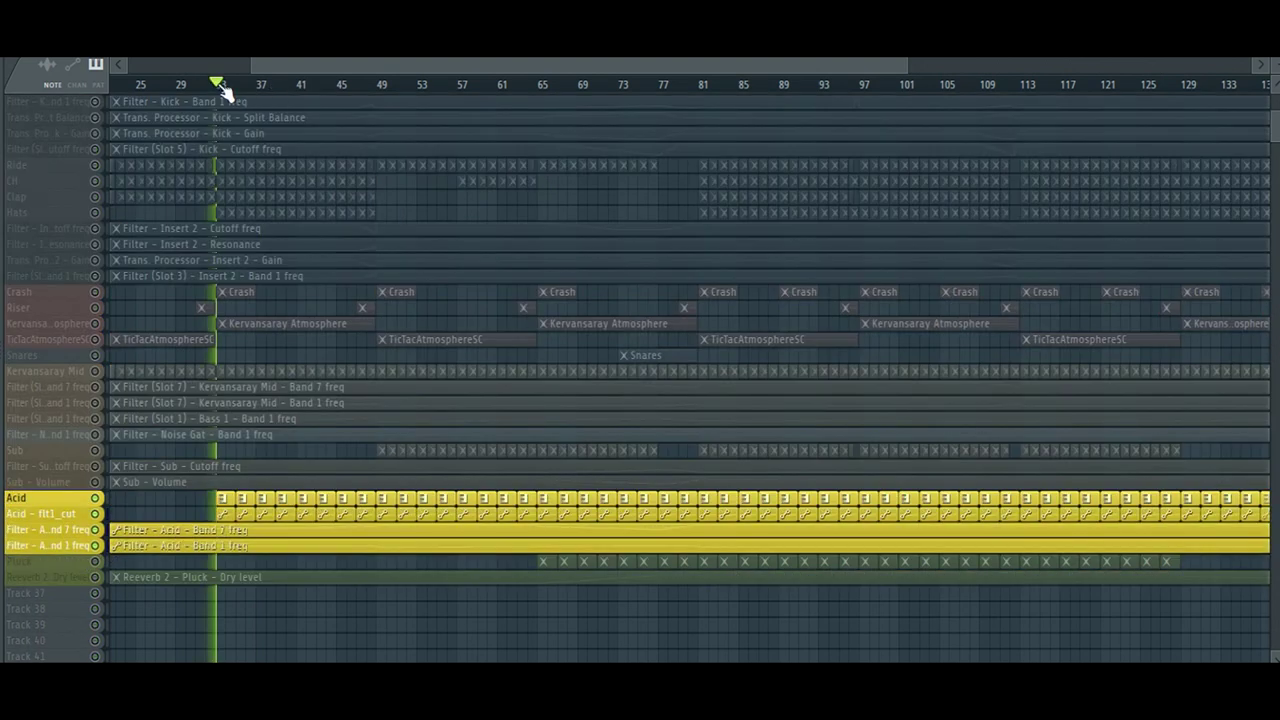
Cancel the Acid solo and re-enable all playlist tracks.
scroll(257, 294, up, 5)
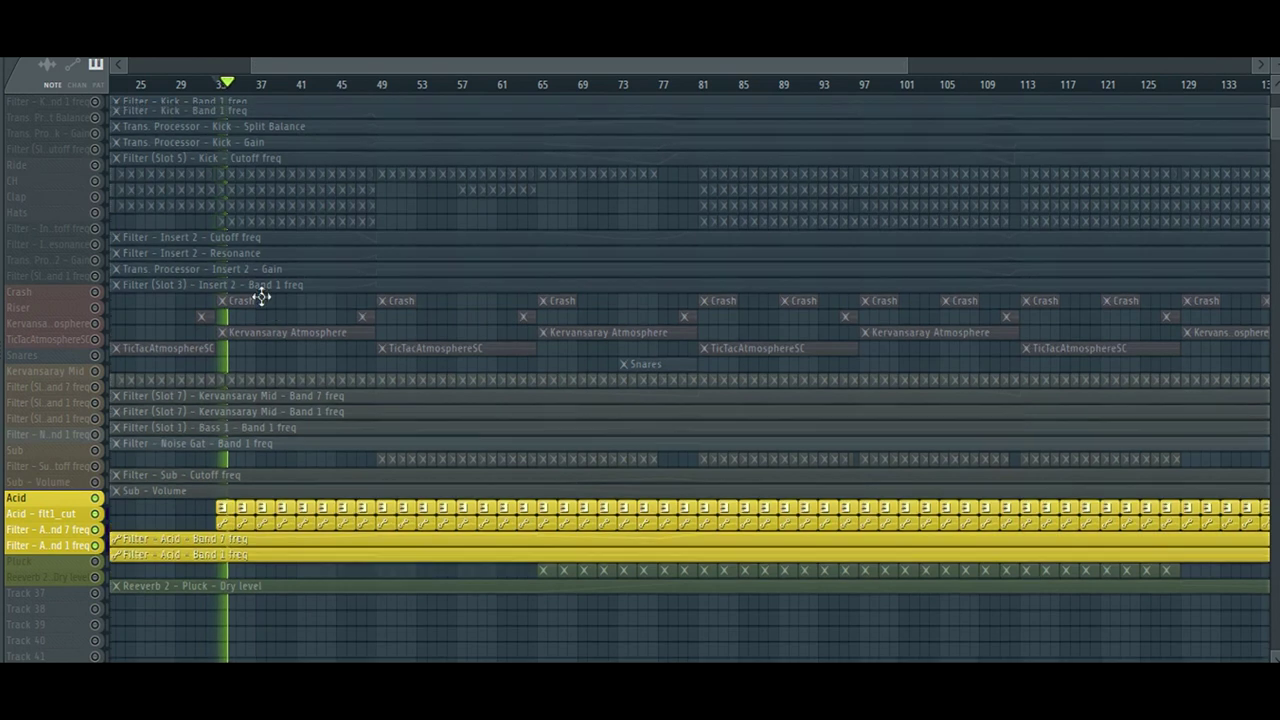
ctrl+click(95, 104)
ctrl+click(95, 104)
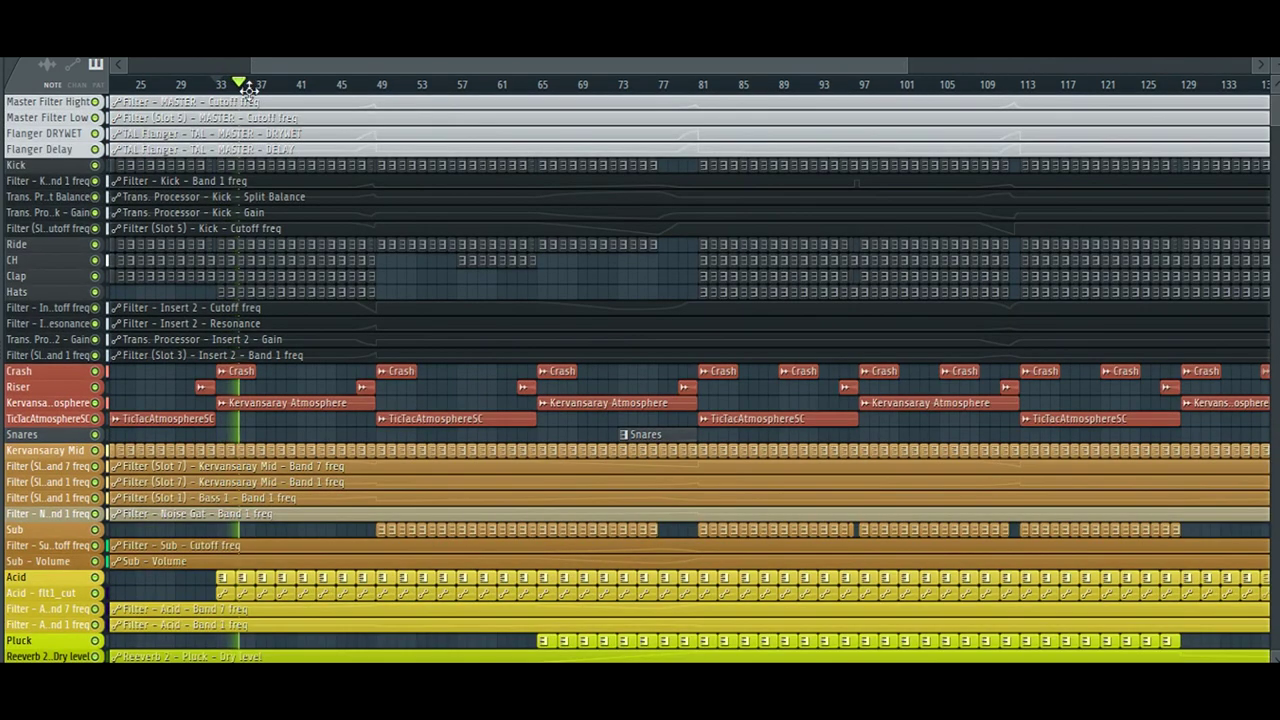
Play the arrangement from about bar 50, examine the Acid channel's Spire settings and close the synth.
click(390, 88)
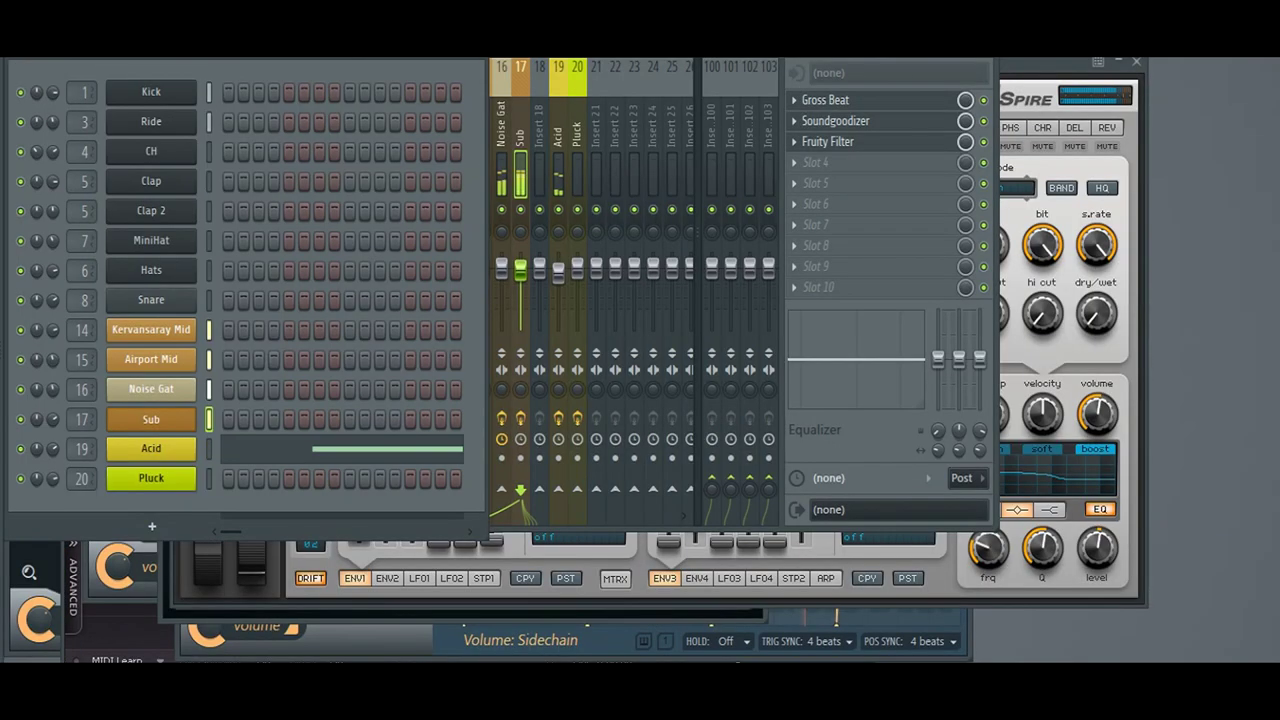
click(151, 452)
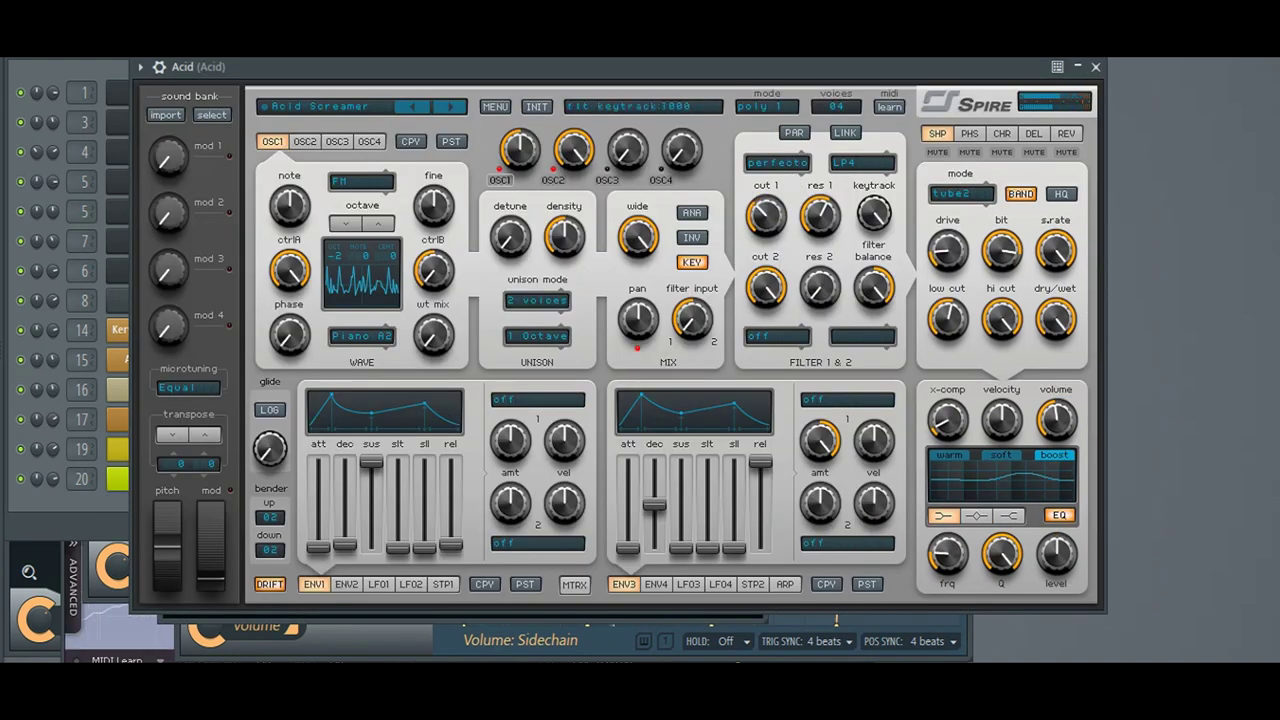
click(1096, 67)
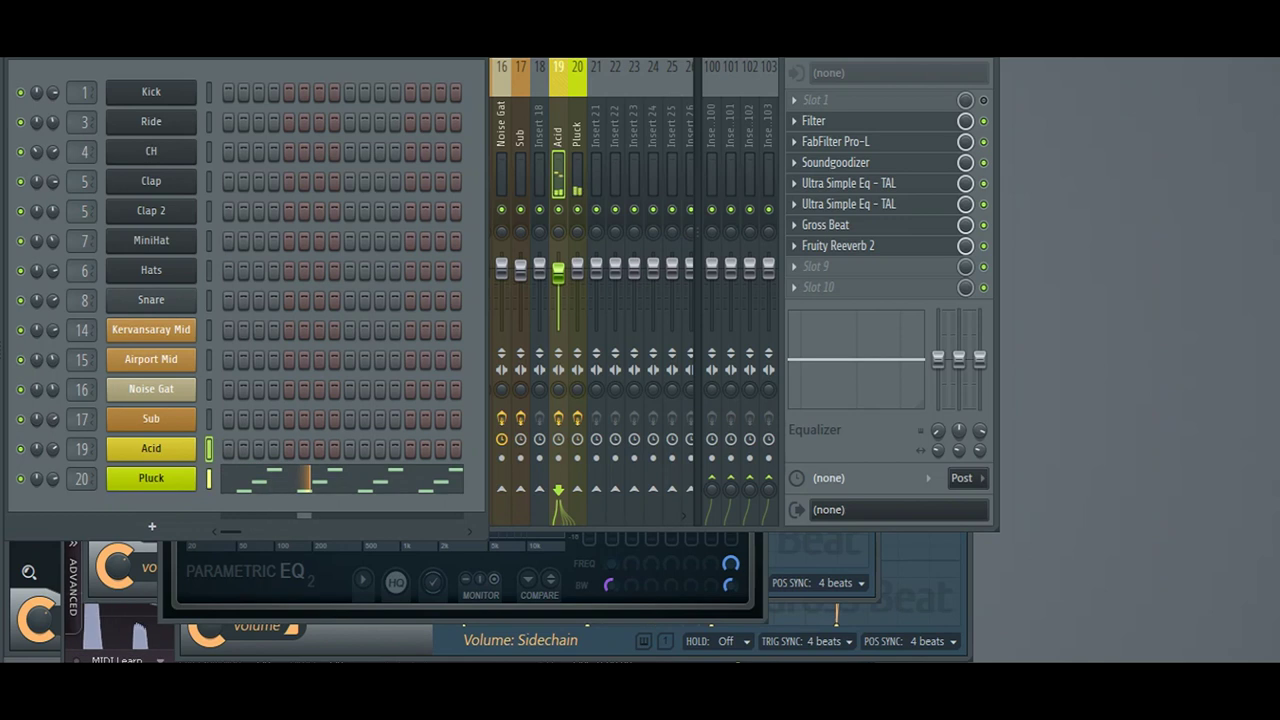
Select the Pluck mixer track, raise the dry level of its Fruity Reeverb 2 and bypass Gross Beat.
click(575, 160)
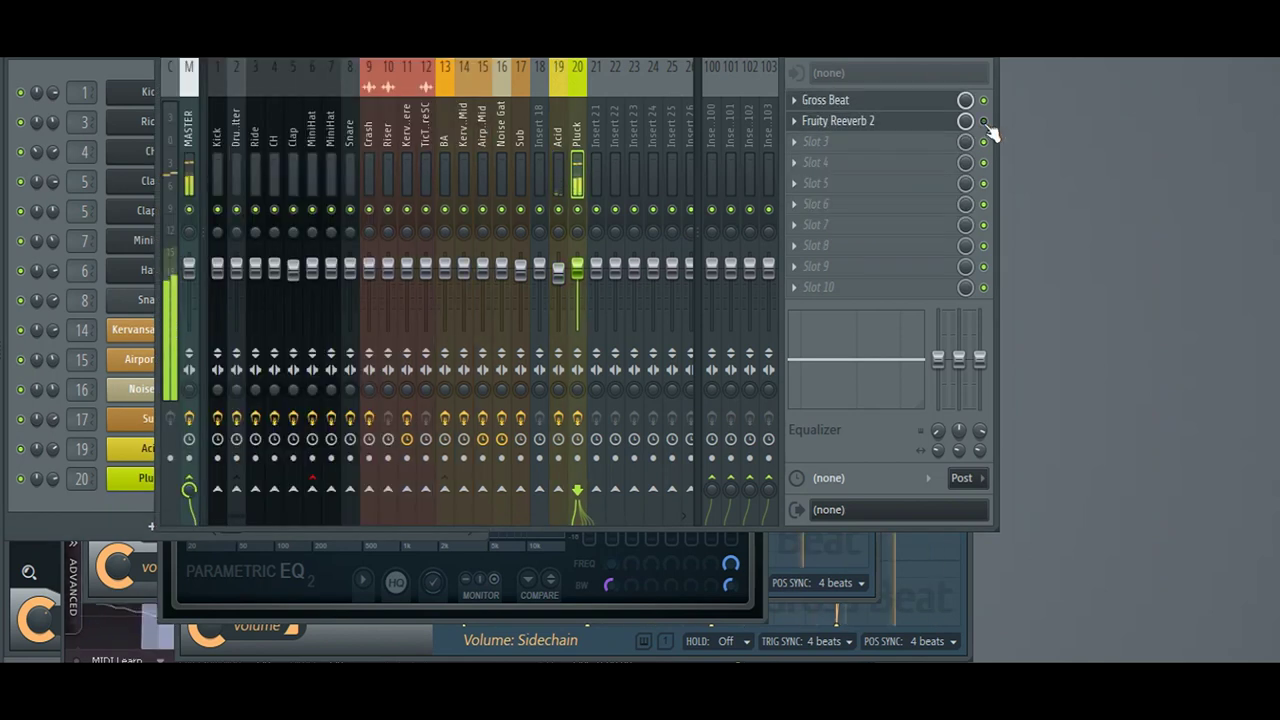
click(900, 121)
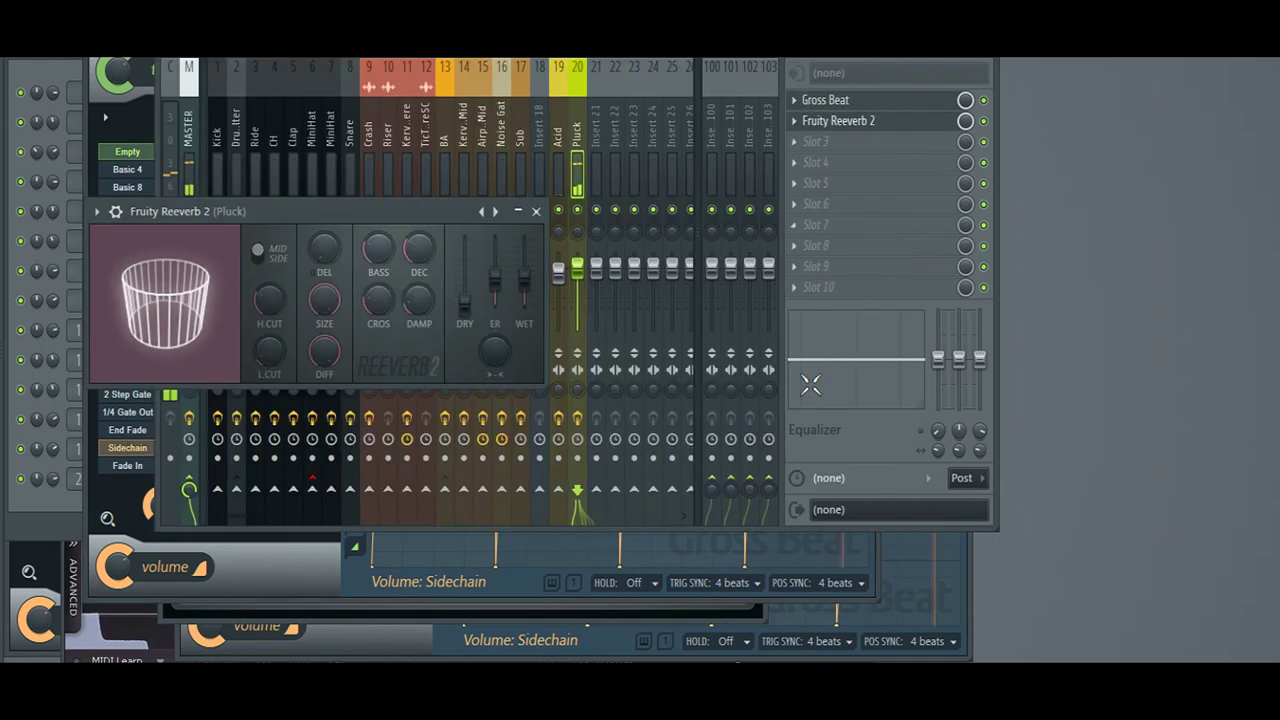
drag(464, 304, 464, 261)
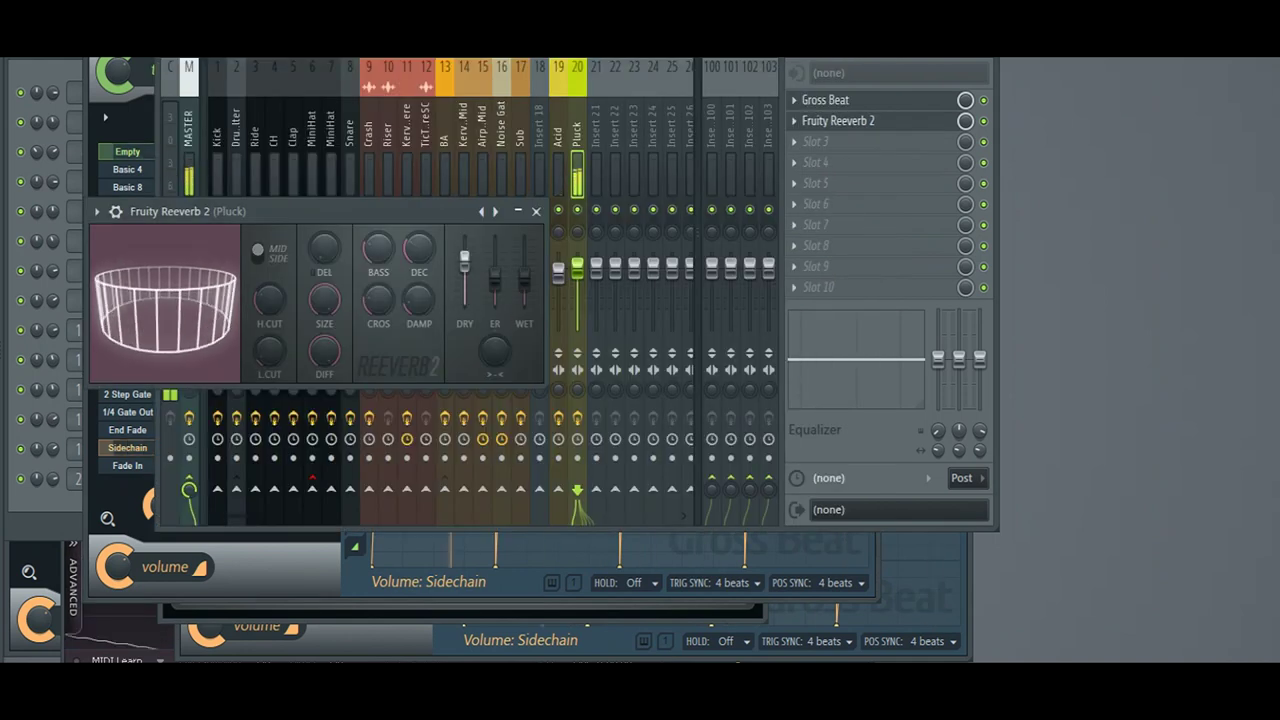
click(996, 112)
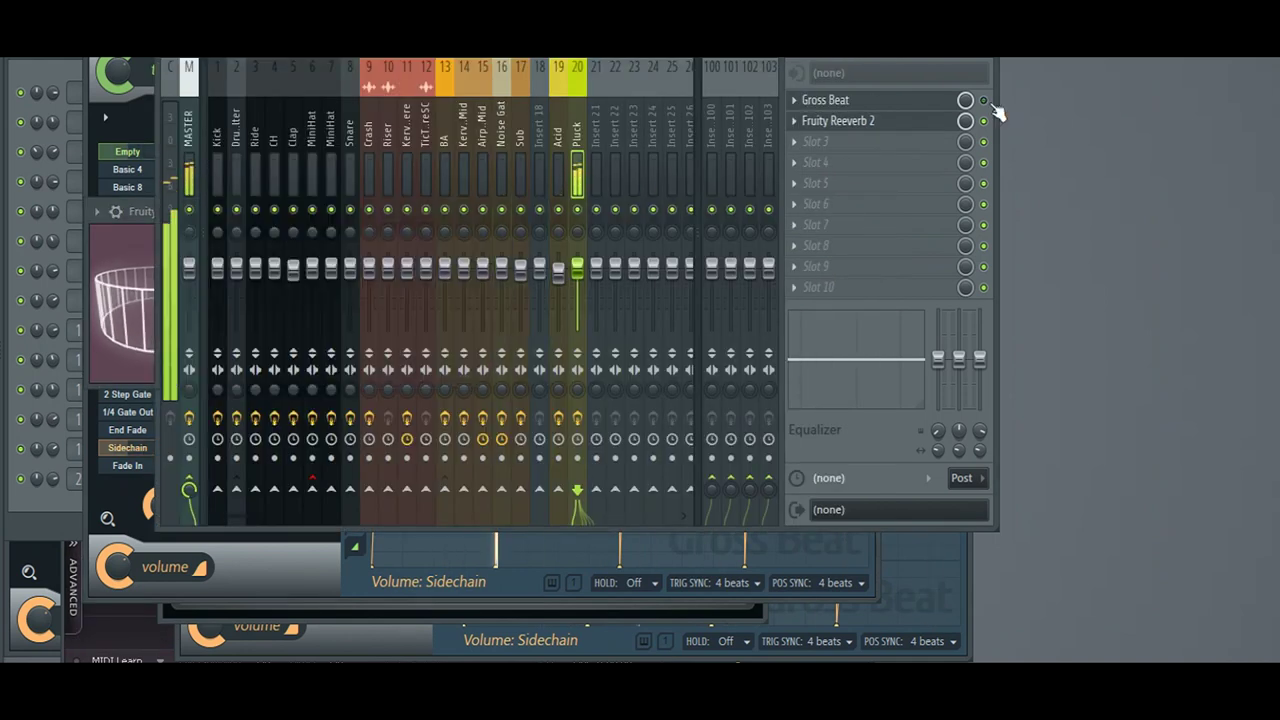
Bring the channel rack forward and open the Pluck channel's synth settings.
click(5, 526)
click(161, 482)
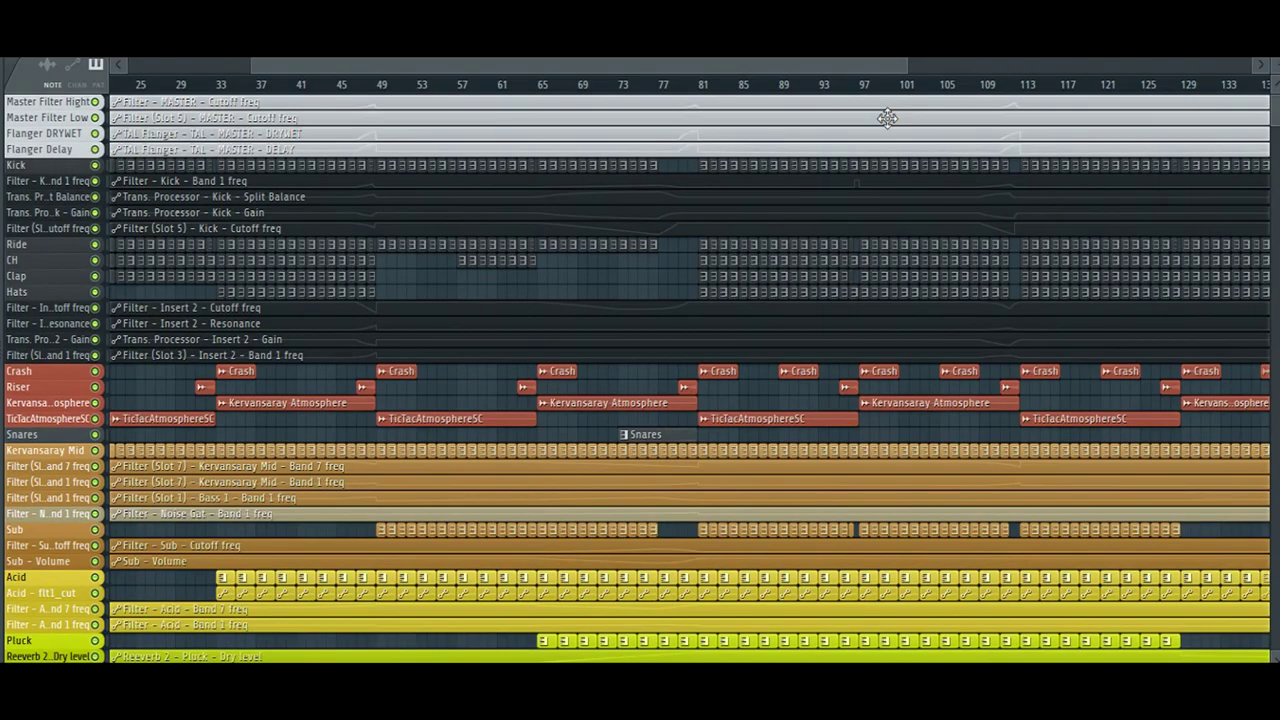
Play from about bar 99, mute the Acid track and toggle the Pluck track off and on.
click(881, 85)
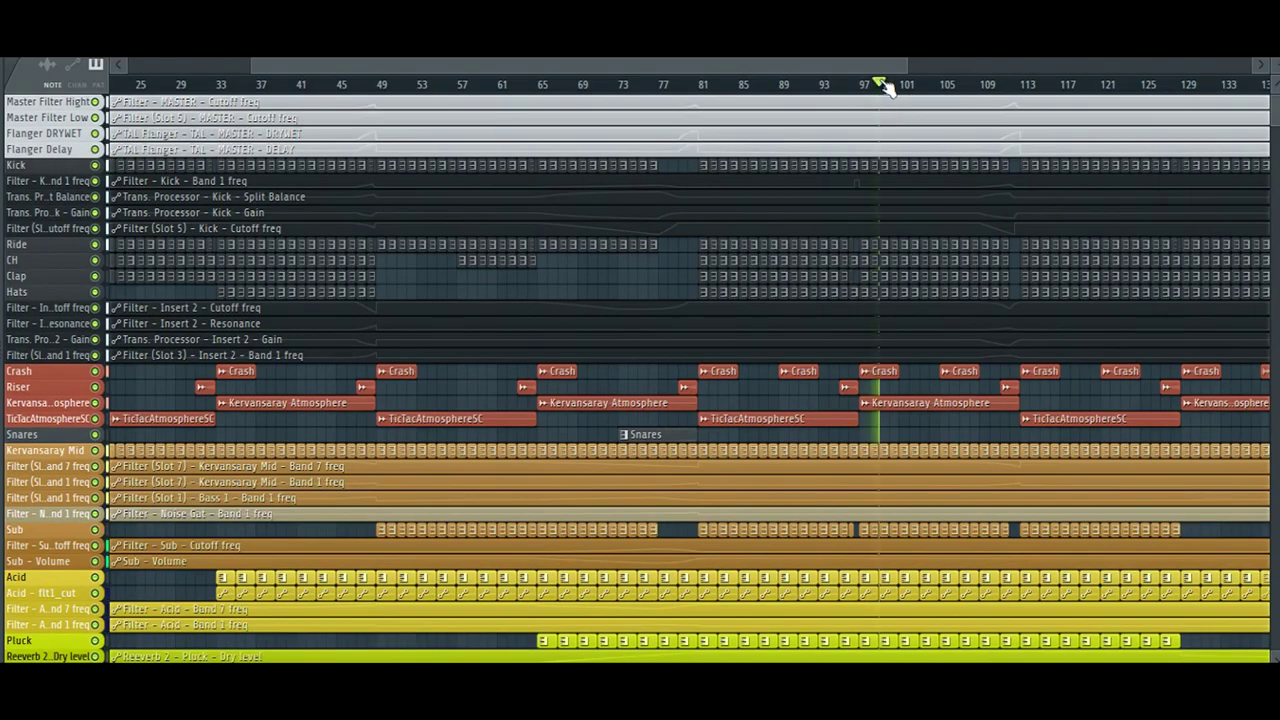
scroll(914, 160, right, 2)
scroll(577, 452, down, 3)
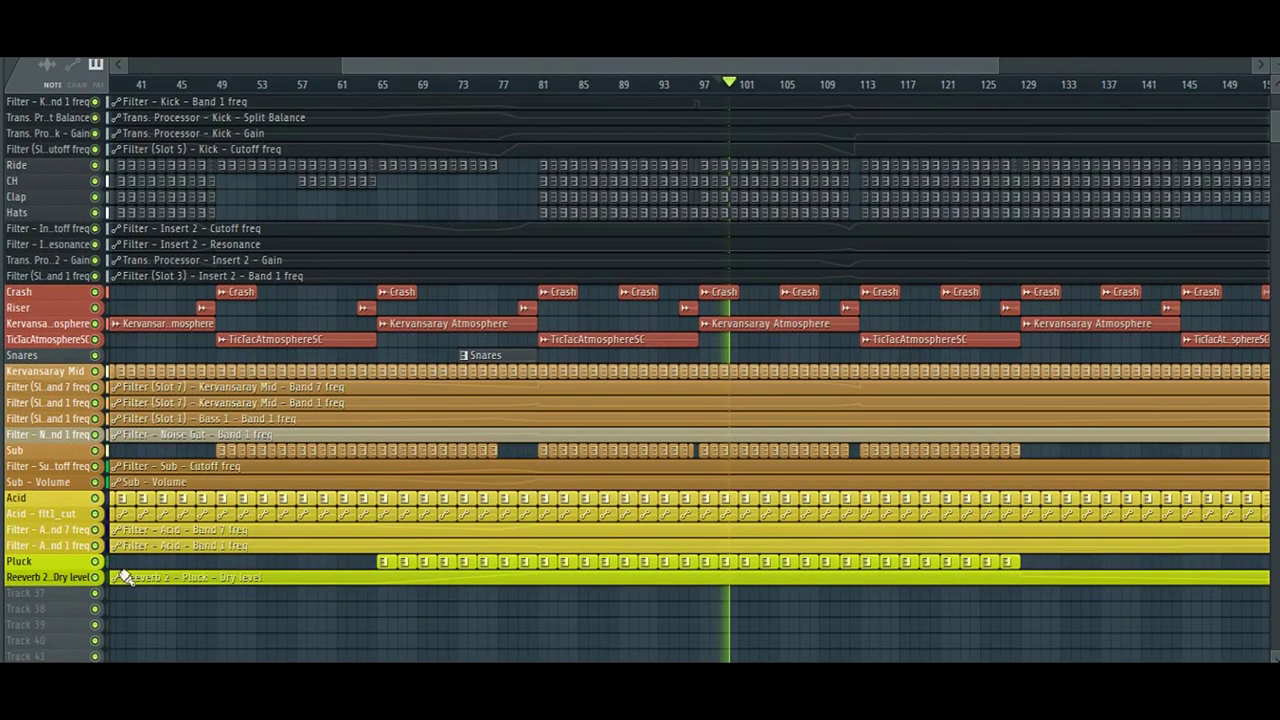
click(95, 561)
click(95, 498)
click(95, 561)
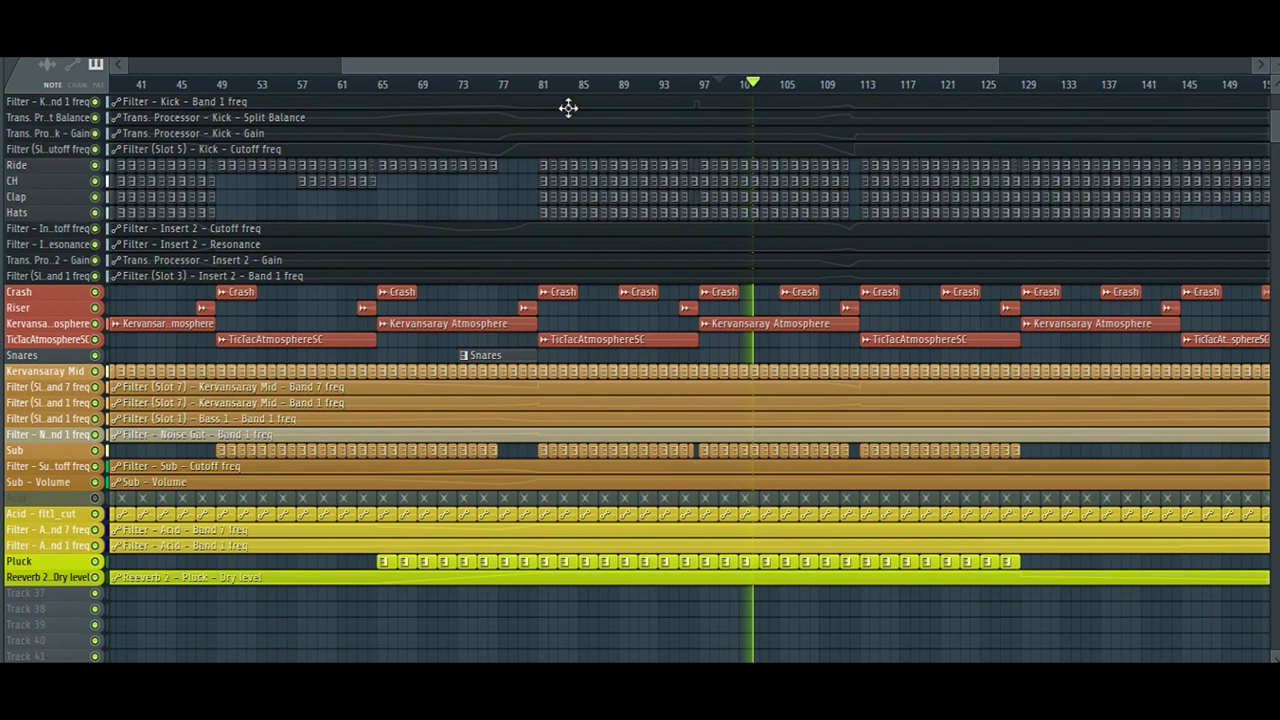
Play from about bar 80, mute the Pluck track and return to the start of the playlist.
click(529, 85)
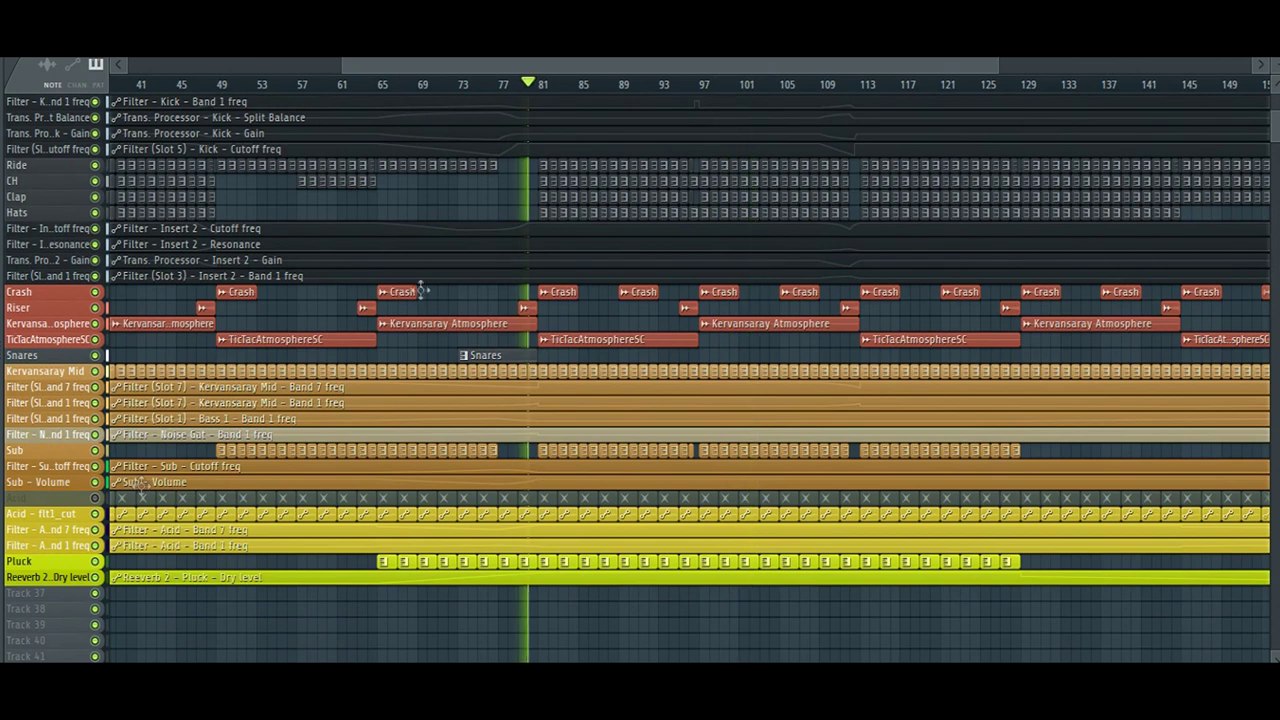
click(95, 561)
drag(421, 64, 168, 70)
scroll(405, 305, up, 2)
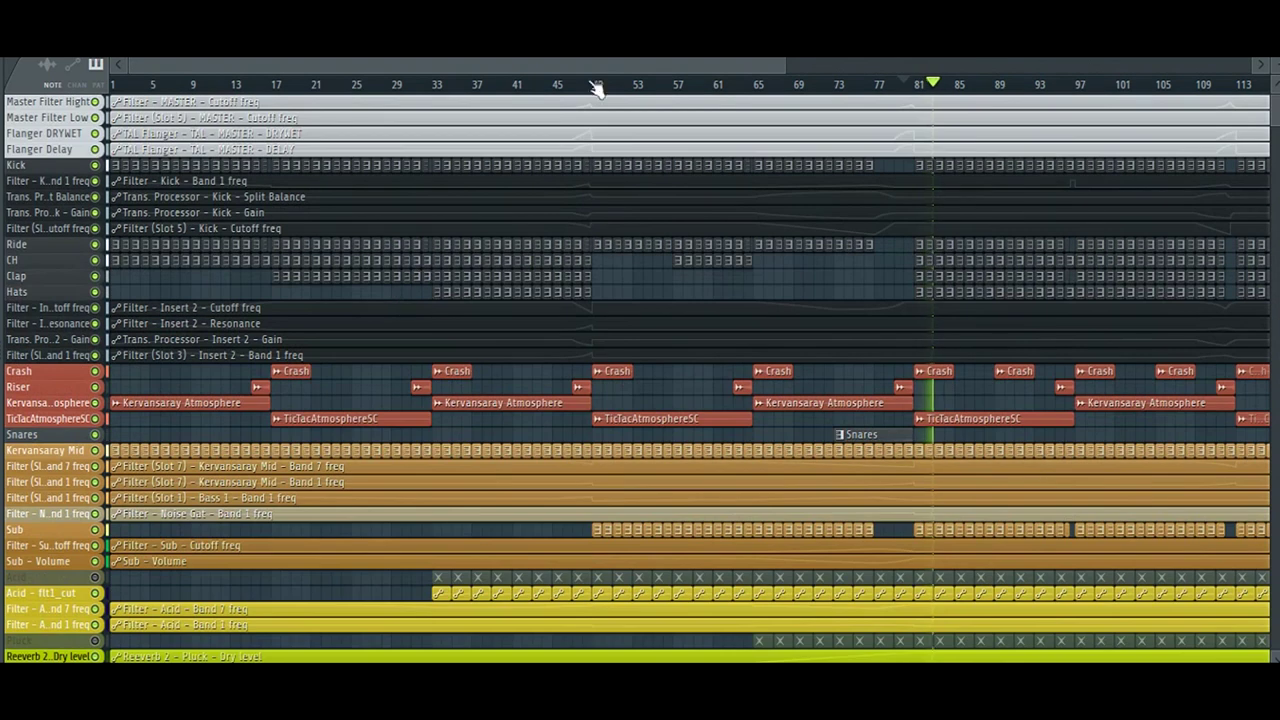
Play the transition into bar 49 from about bar 46, and replay it from about bar 45.
click(564, 87)
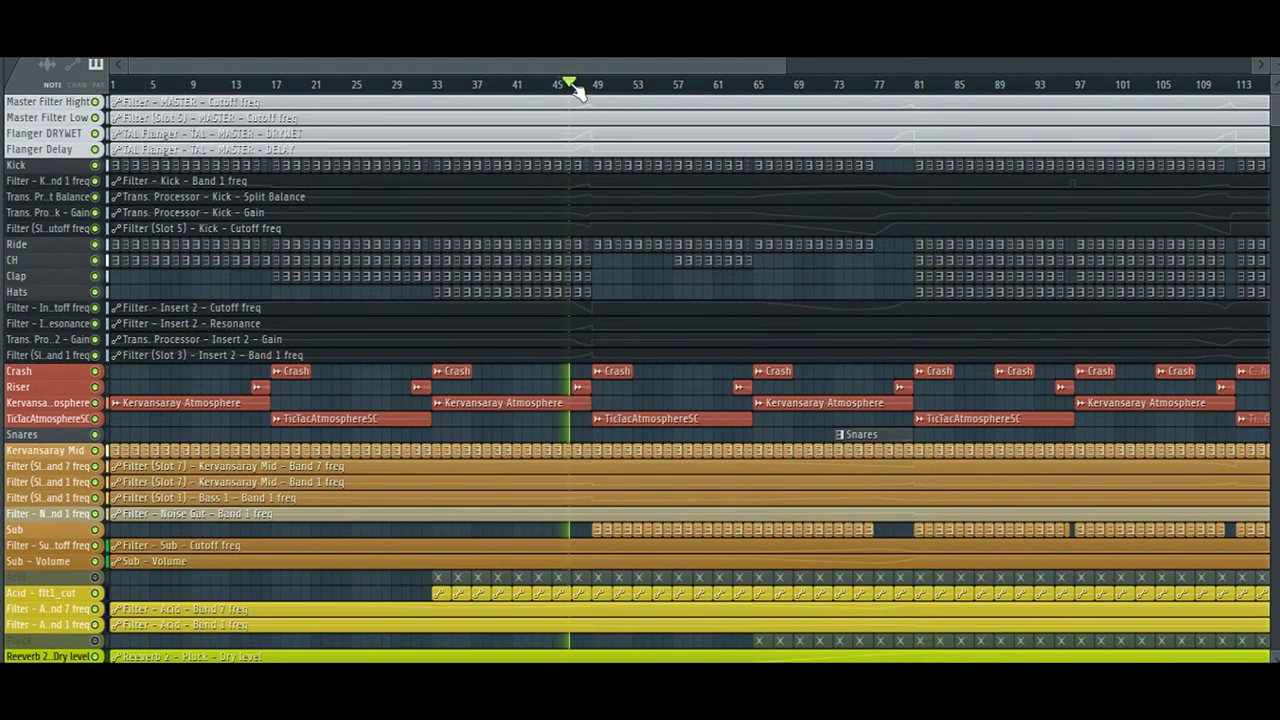
scroll(182, 425, down, 2)
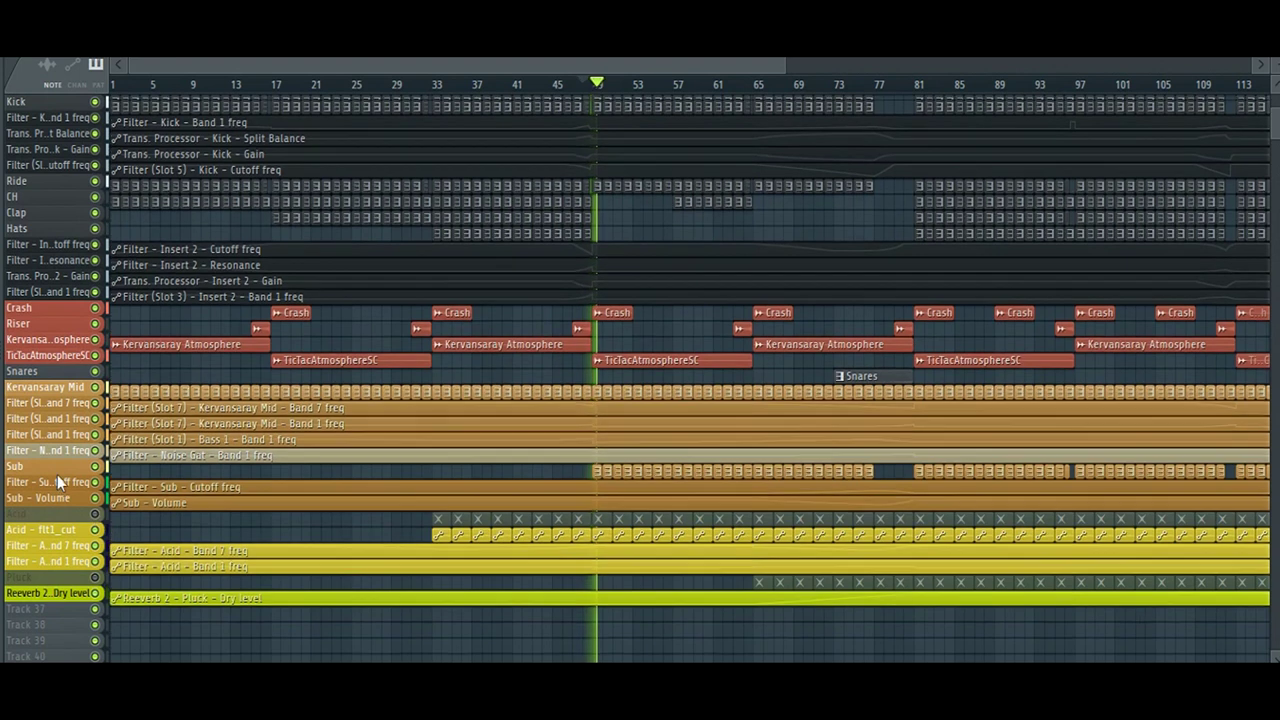
scroll(57, 475, up, 2)
click(552, 86)
Enlarge the master filter and flanger automation tracks to examine their curves around bar 49.
scroll(548, 86, up, 3)
drag(1275, 66, 1275, 86)
drag(54, 157, 38, 186)
drag(60, 126, 63, 170)
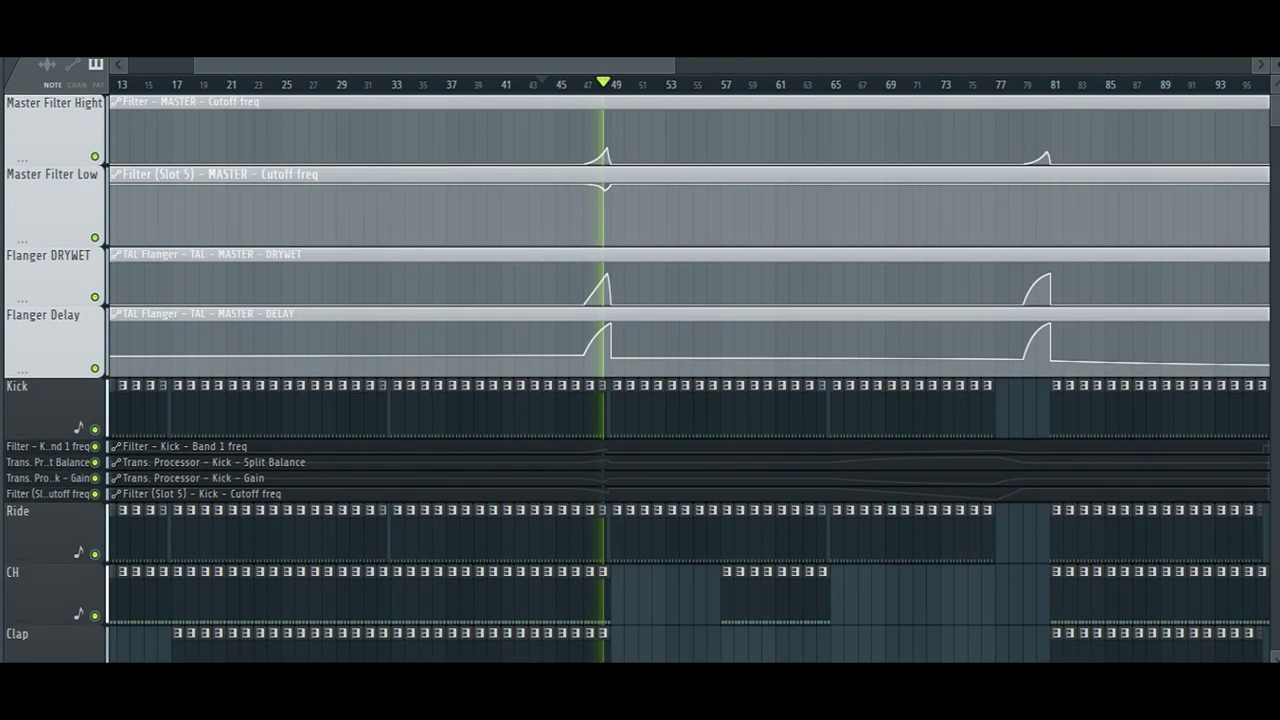
Examine the master track's slot 5 Fruity Filter and TAL Flanger in the mixer, then close the mixer.
key(F9)
click(193, 163)
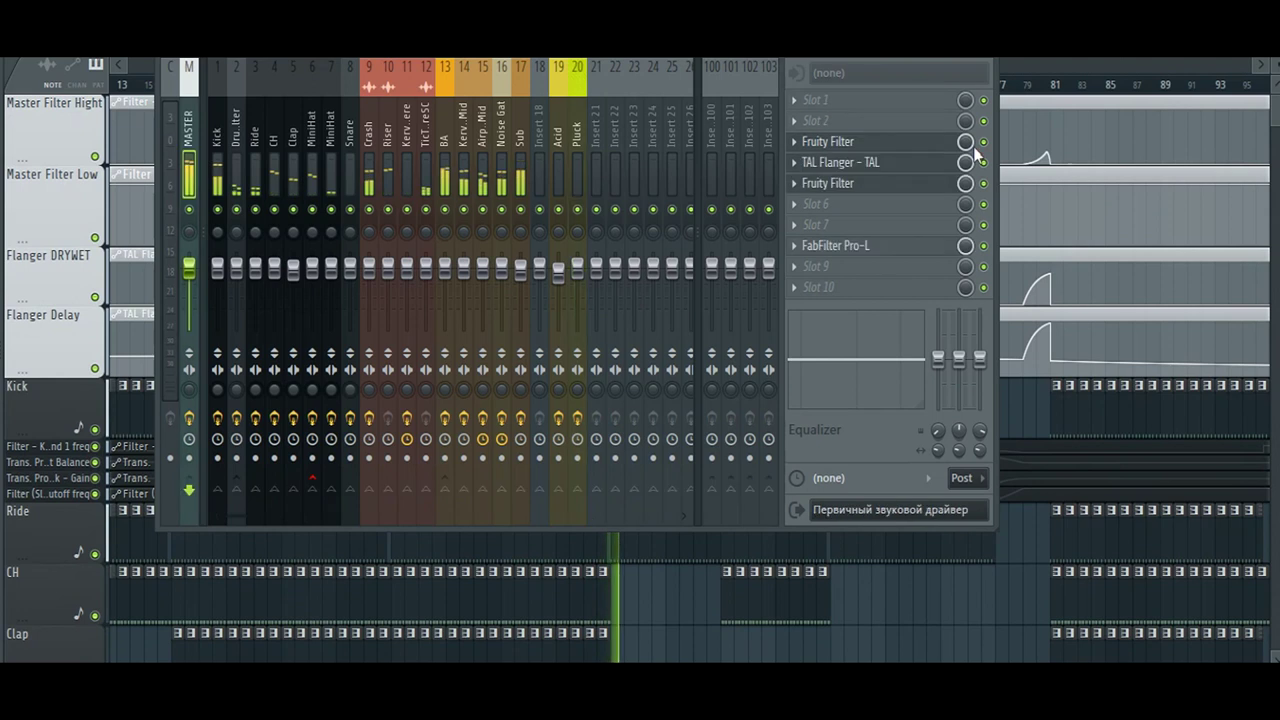
click(840, 185)
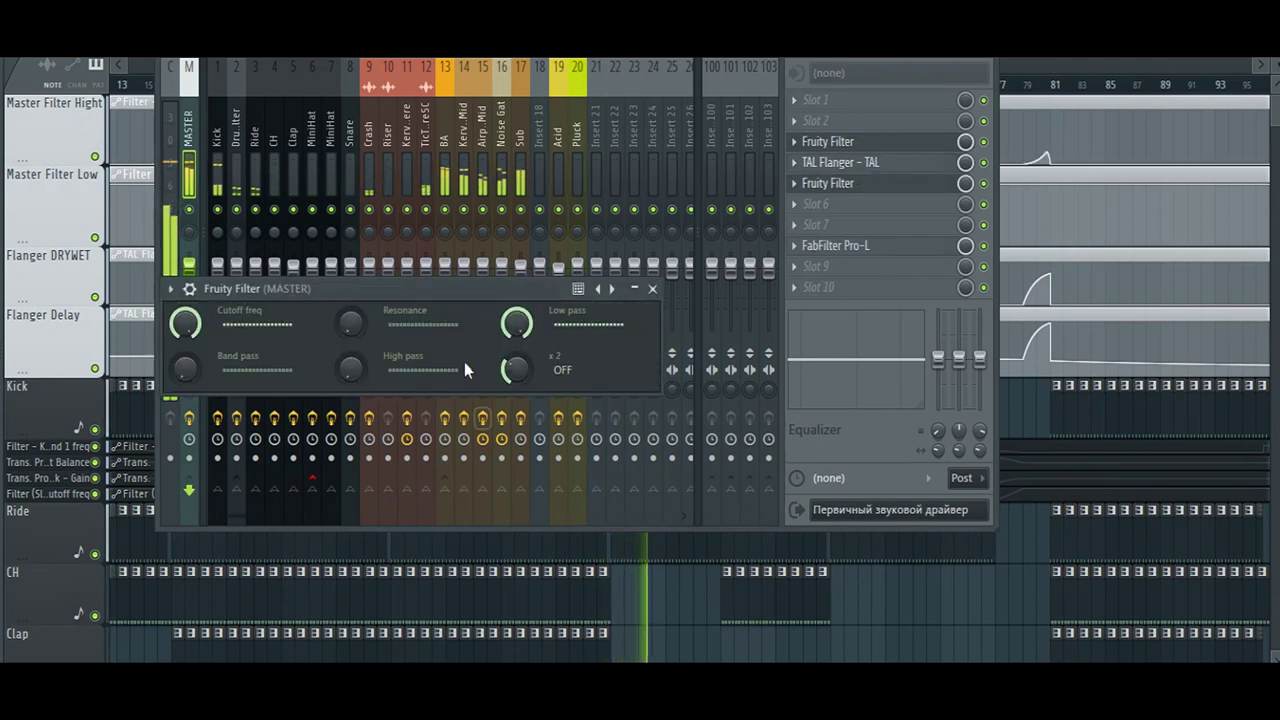
click(860, 163)
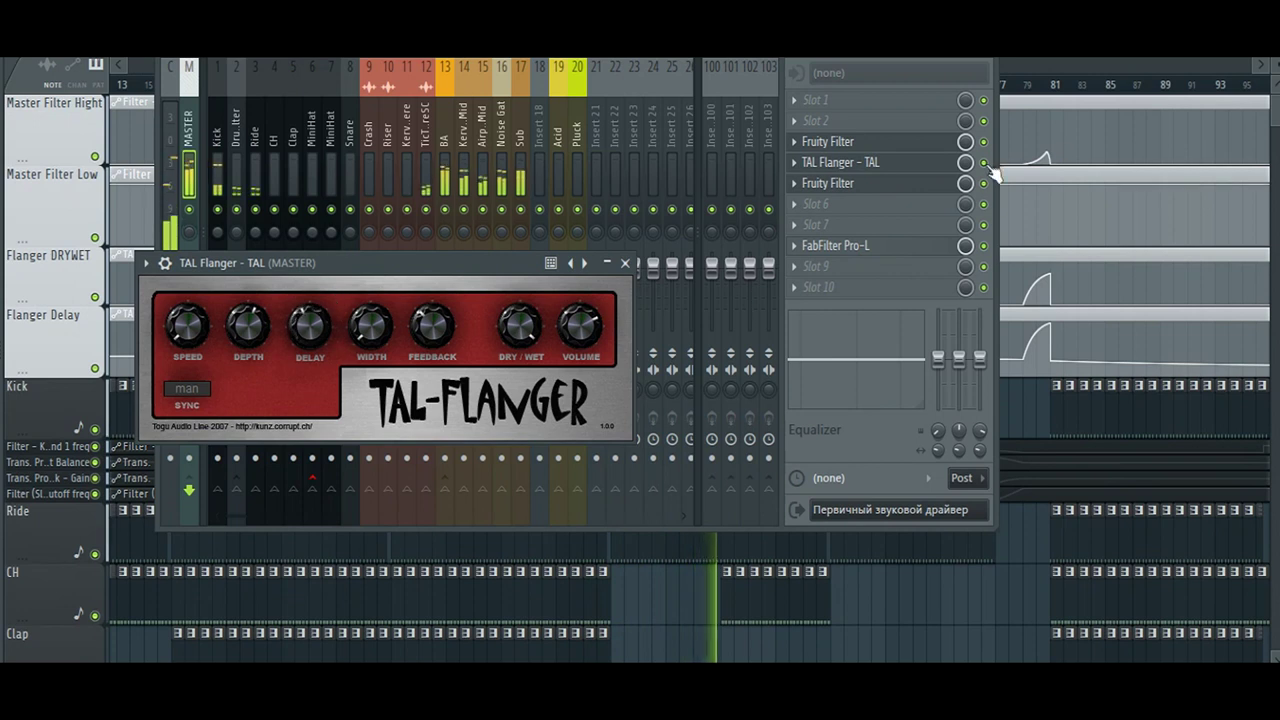
key(Escape)
Play the transition from about bar 79, check the mixer levels and return to the playlist.
click(1031, 85)
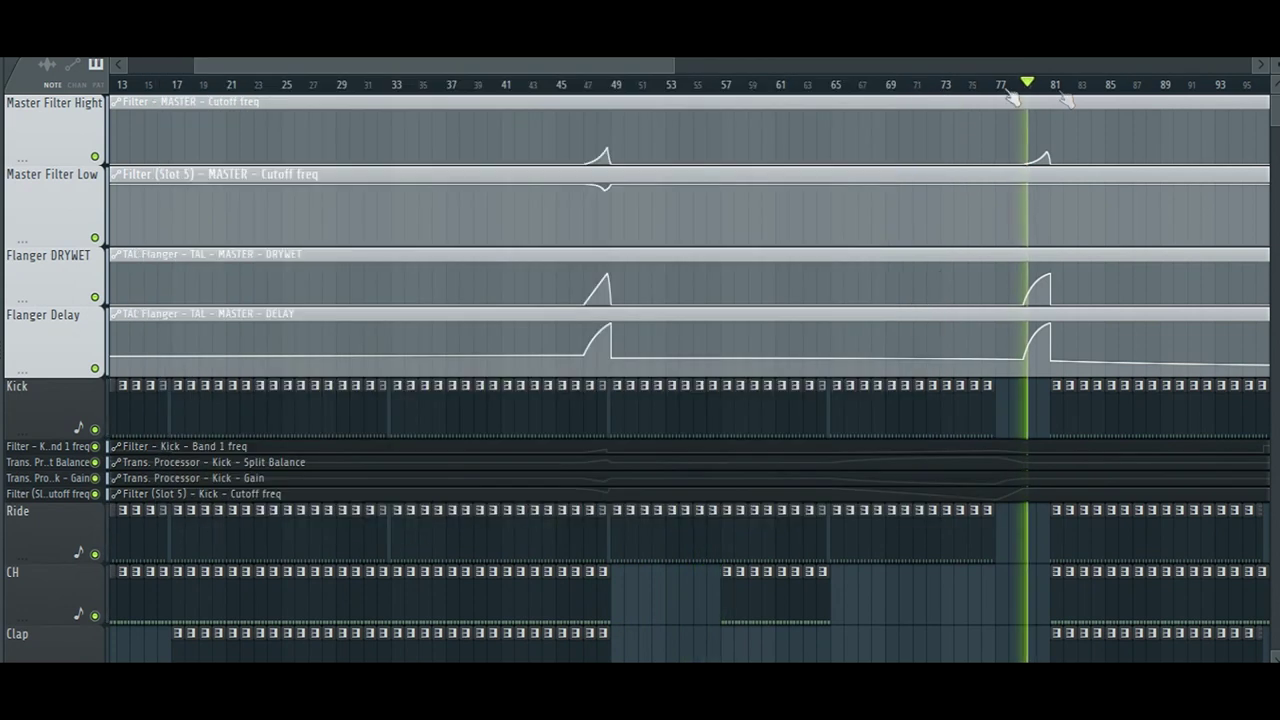
key(F5)
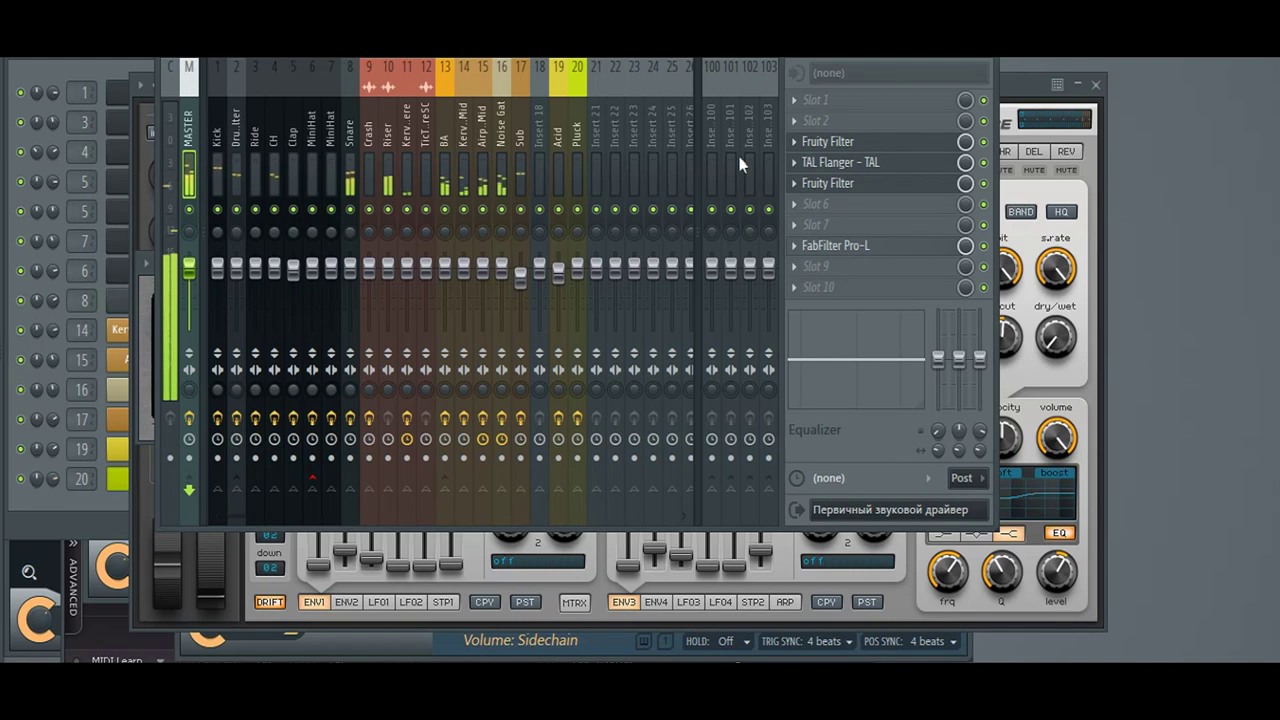
key(F9)
key(F5)
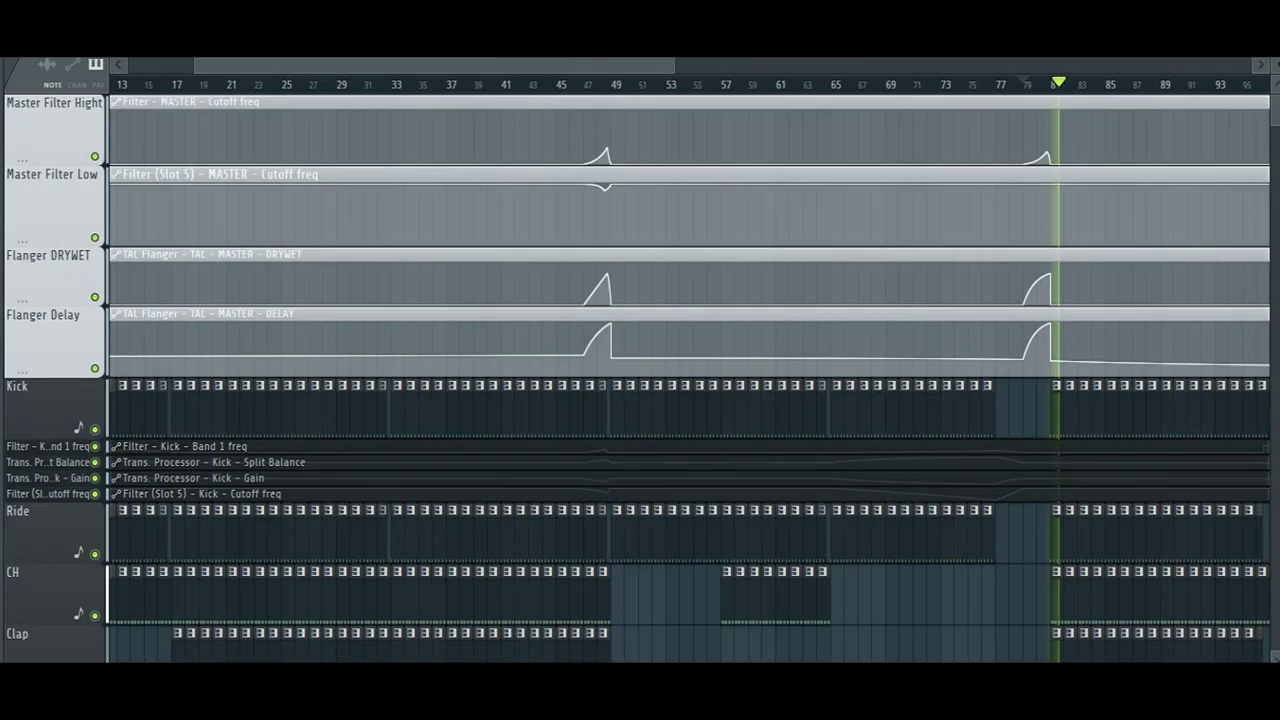
Shrink the track heights and fit the whole arrangement, through about bar 177, in the playlist.
scroll(427, 68, down, 5)
drag(427, 68, 358, 70)
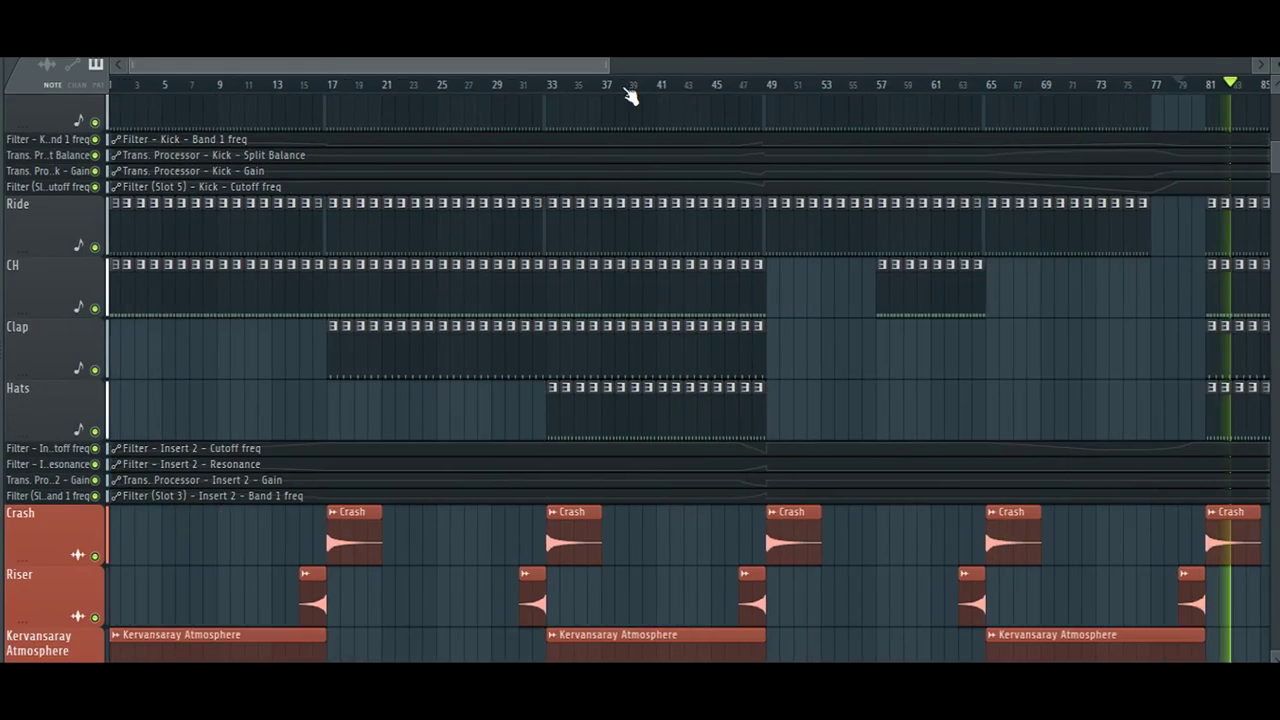
drag(611, 69, 1237, 84)
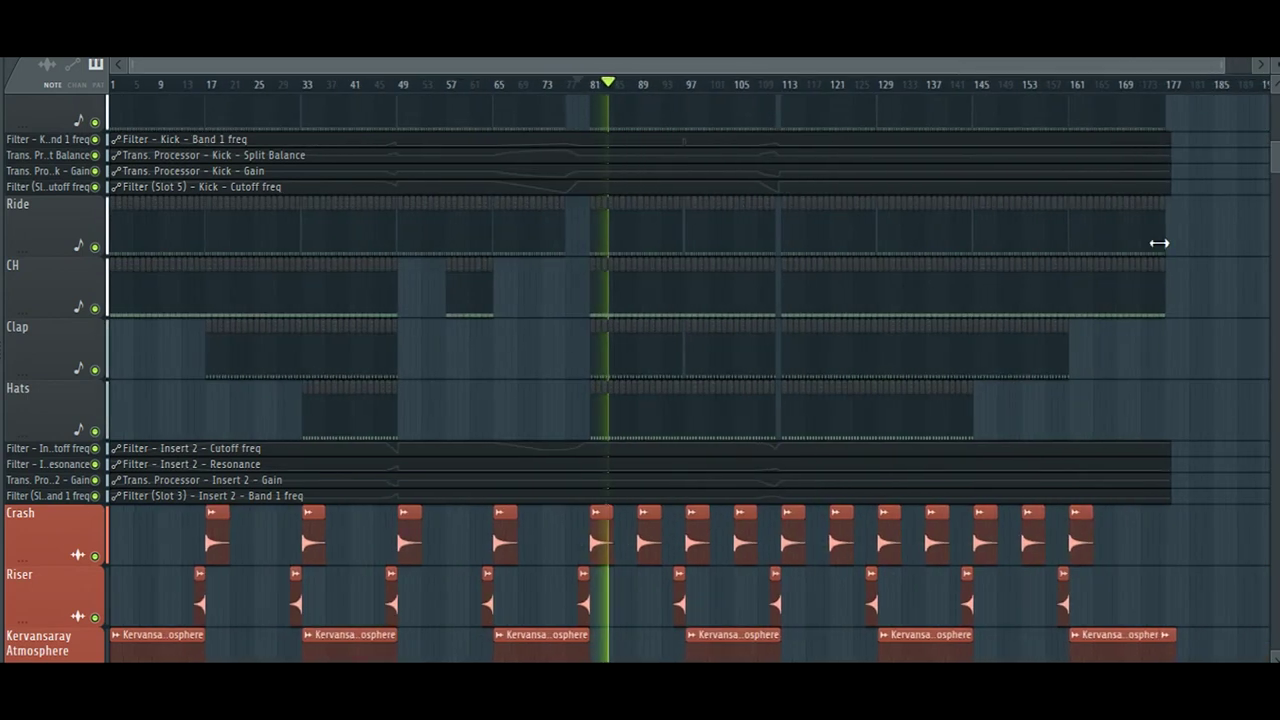
scroll(640, 380, up, 5)
drag(1276, 65, 1276, 76)
Unmute the Pluck and Acid tracks and stop playback.
click(95, 640)
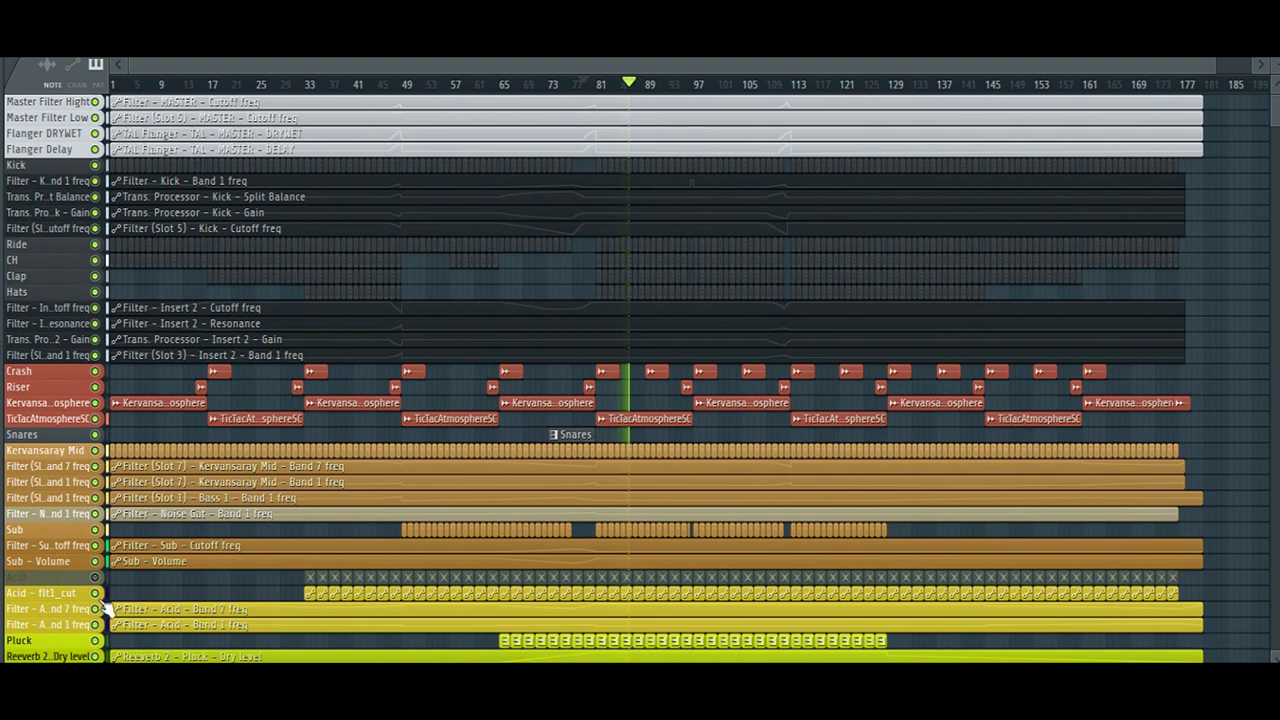
click(95, 593)
click(96, 592)
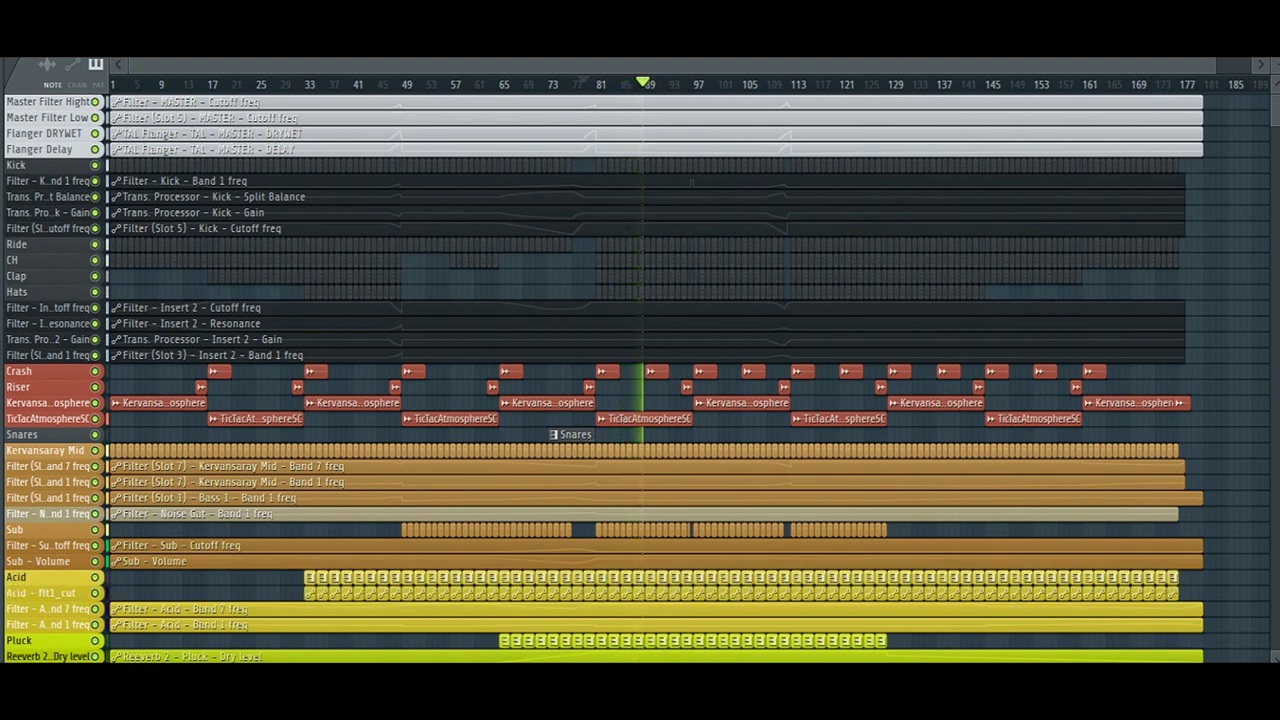
key(space)
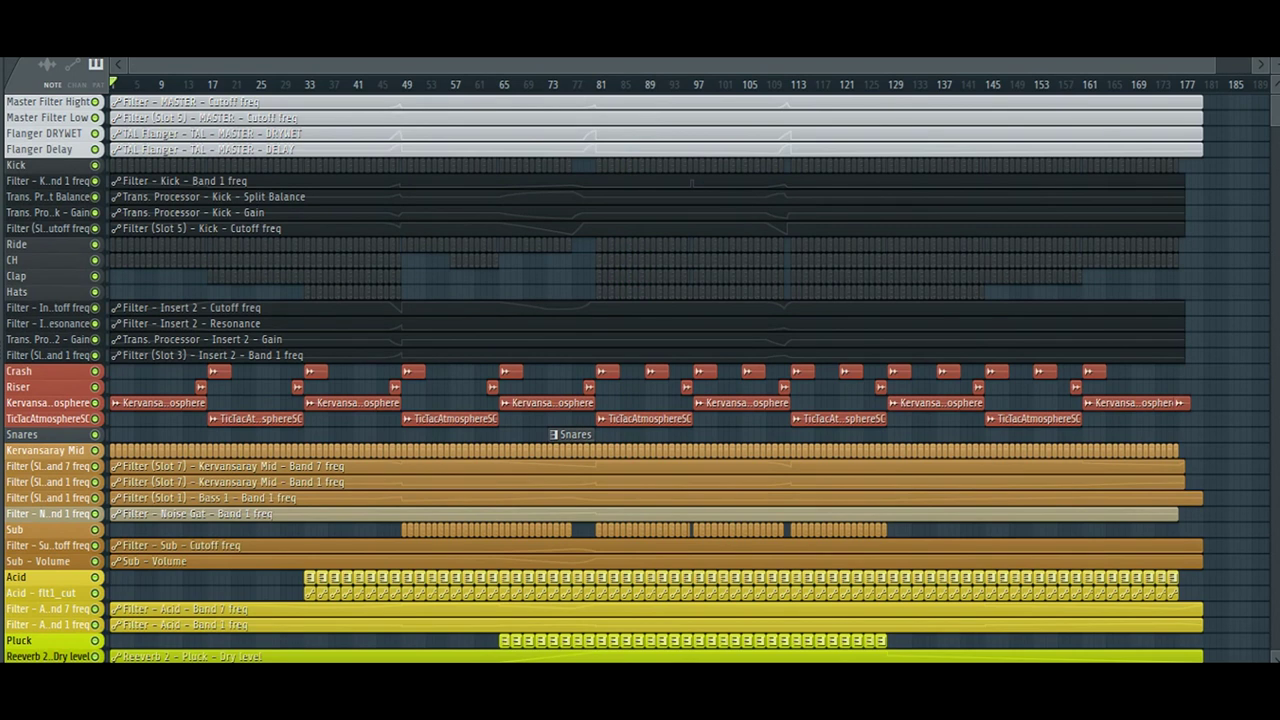